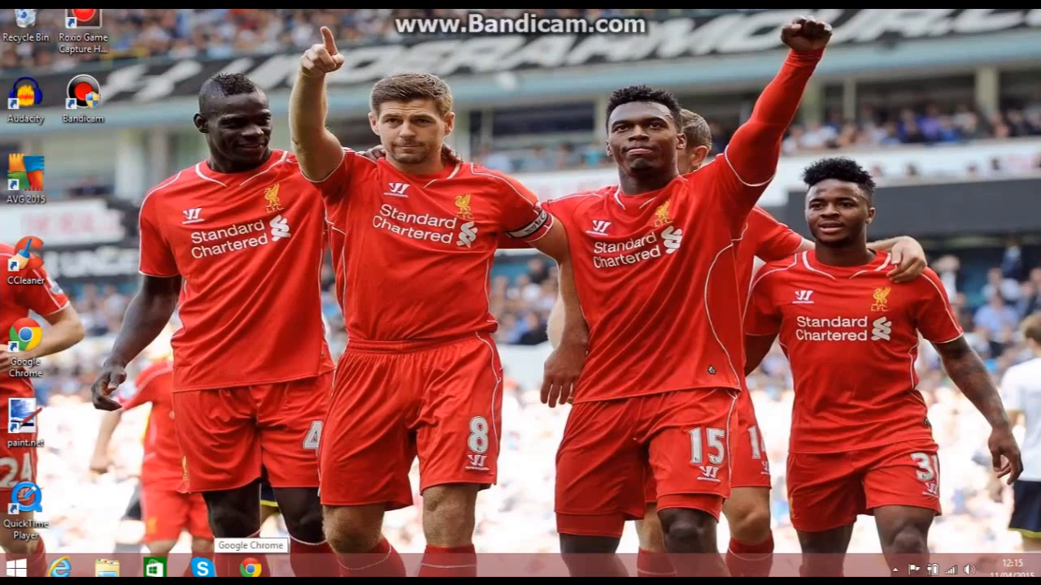
Launch Google Chrome, open the FileHippo.com website and look over its home page.
{"action": "left_click", "coordinate": [250, 567]}
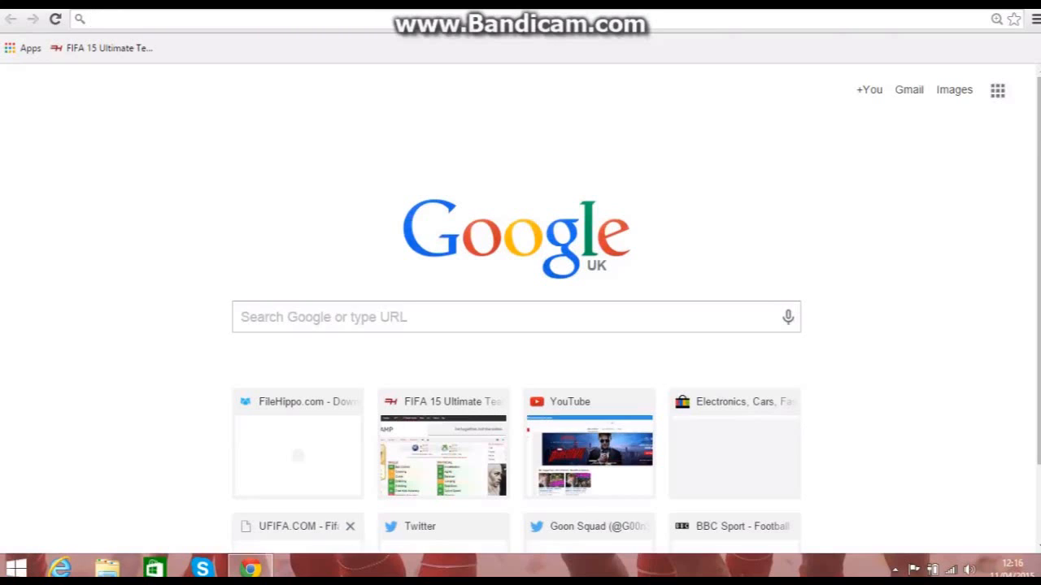
{"action": "left_click", "coordinate": [297, 457]}
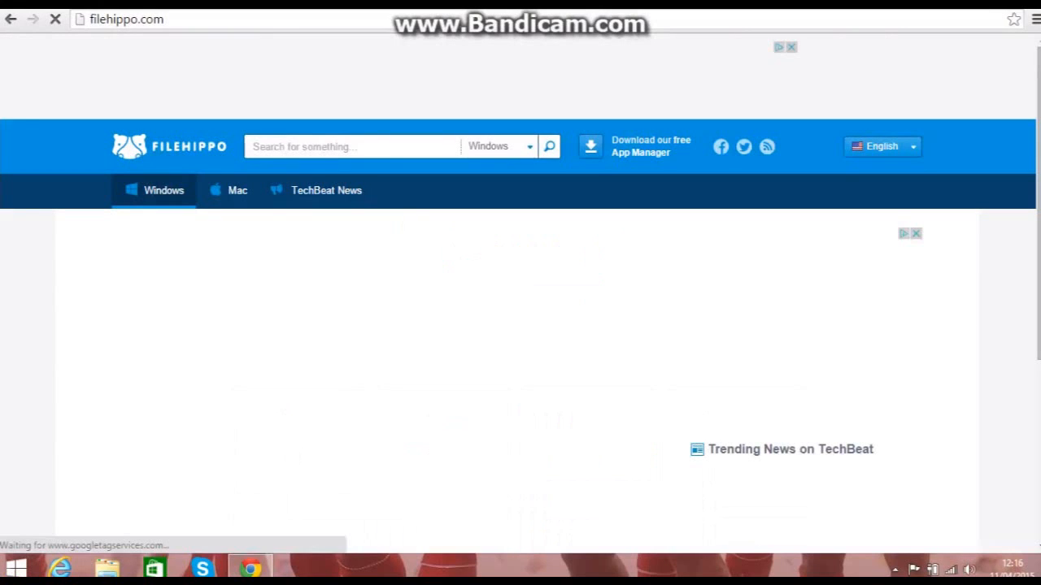
{"action": "scroll", "coordinate": [521, 293], "scroll_direction": "down", "scroll_amount": 7}
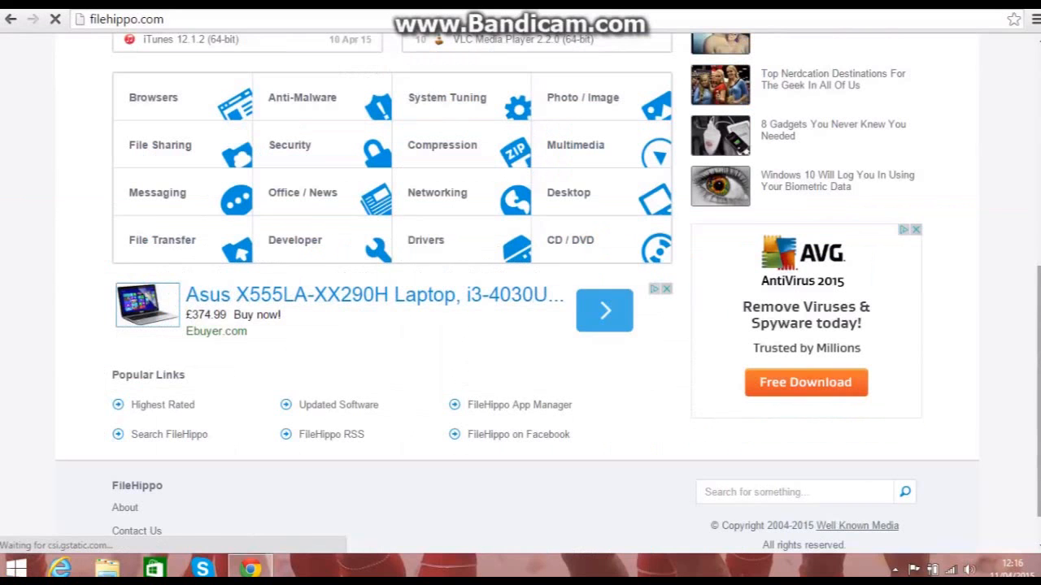
{"action": "left_click_drag", "start_coordinate": [1038, 390], "coordinate": [1038, 179]}
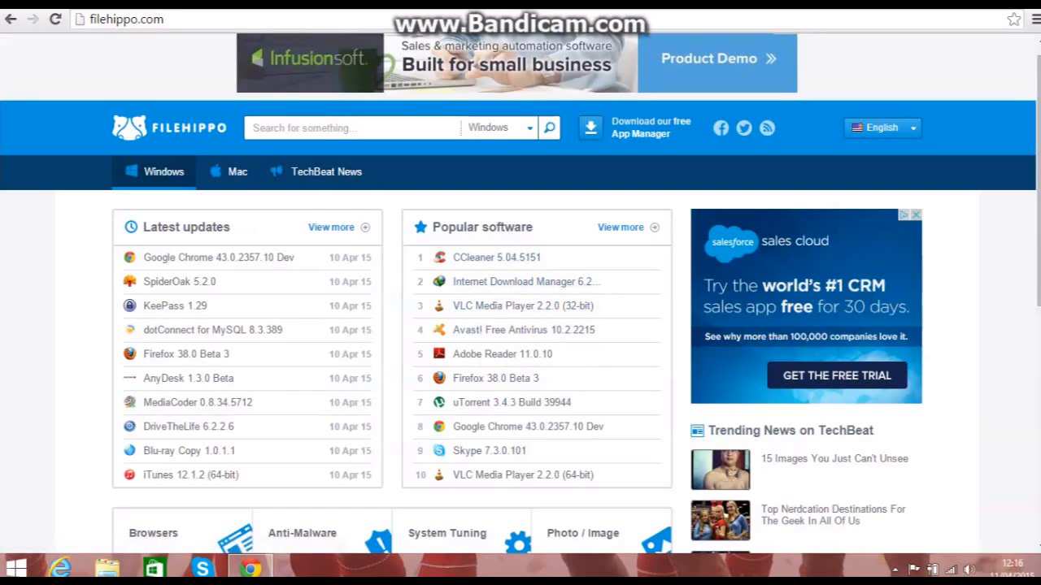
Search FileHippo for paint.net and open the Paint.NET 4.0.5 download page.
{"action": "left_click", "coordinate": [352, 128]}
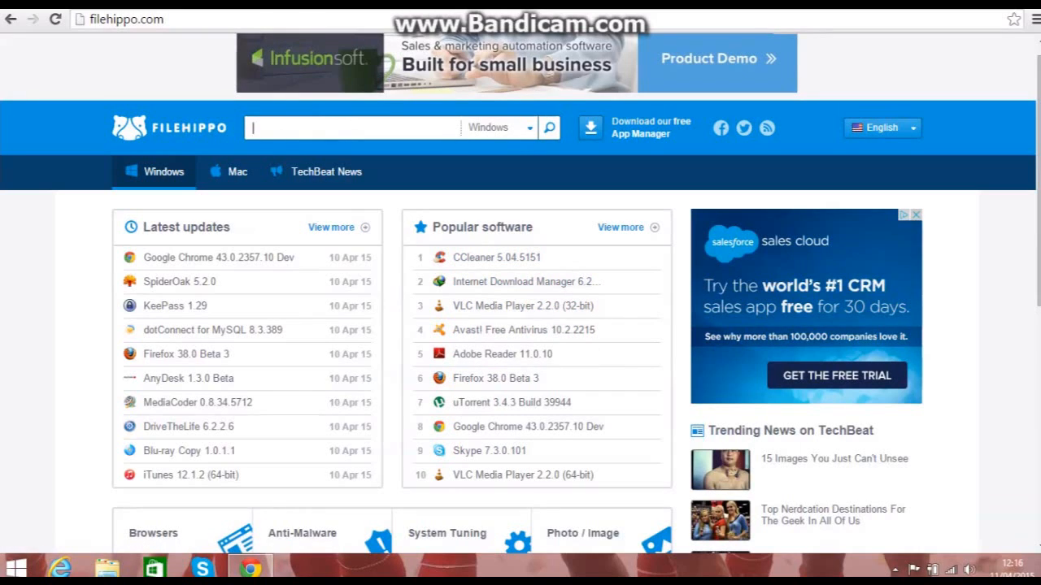
{"action": "type", "text": "pa"}
{"action": "key", "text": "Down"}
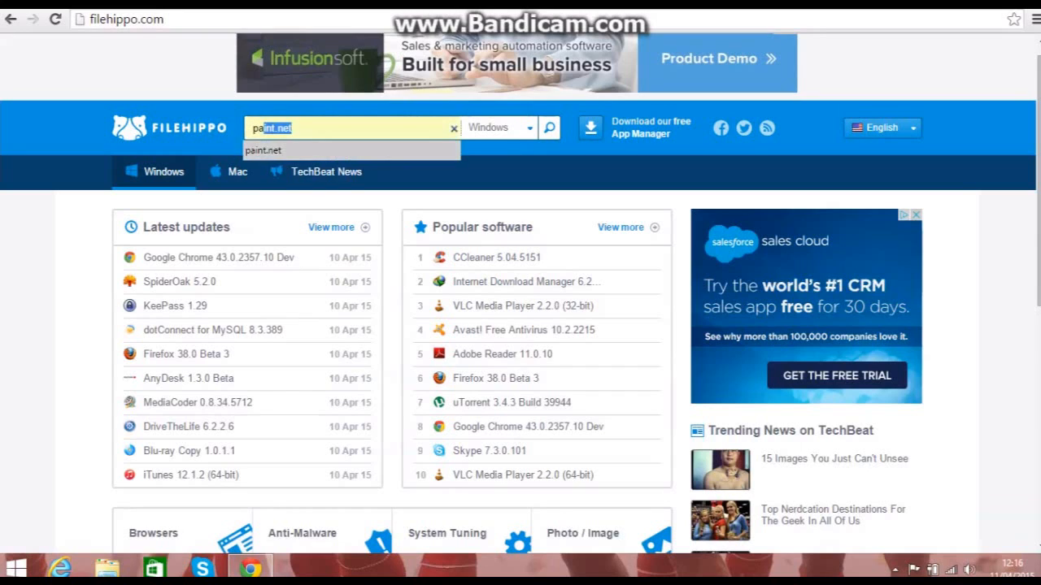
{"action": "key", "text": "Return"}
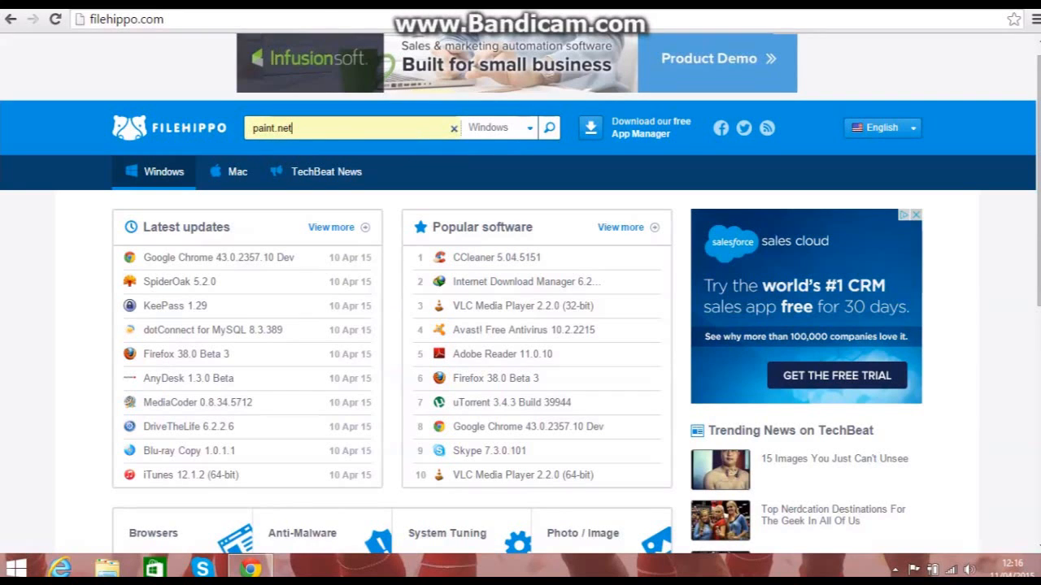
{"action": "key", "text": "Return"}
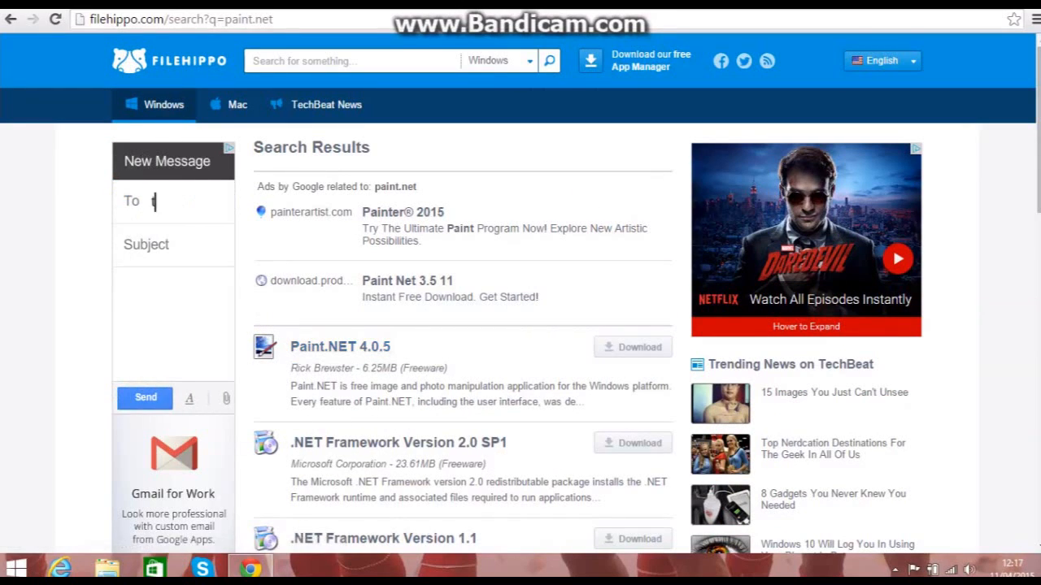
{"action": "left_click", "coordinate": [340, 346]}
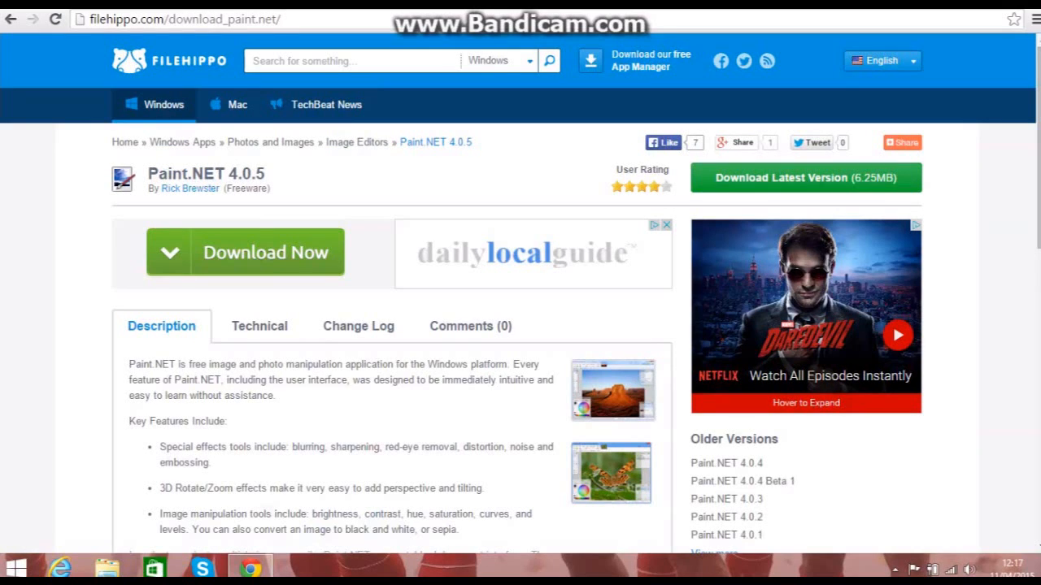
Highlight the full web address of the Paint.NET download page.
{"action": "left_click", "coordinate": [191, 19]}
{"action": "left_click", "coordinate": [191, 19]}
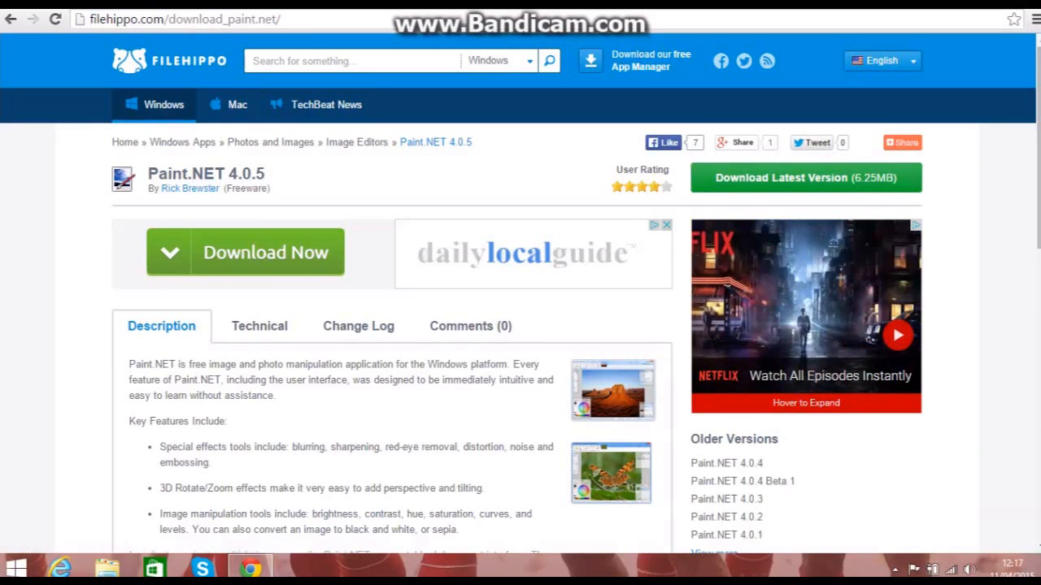
{"action": "double_click", "coordinate": [192, 19]}
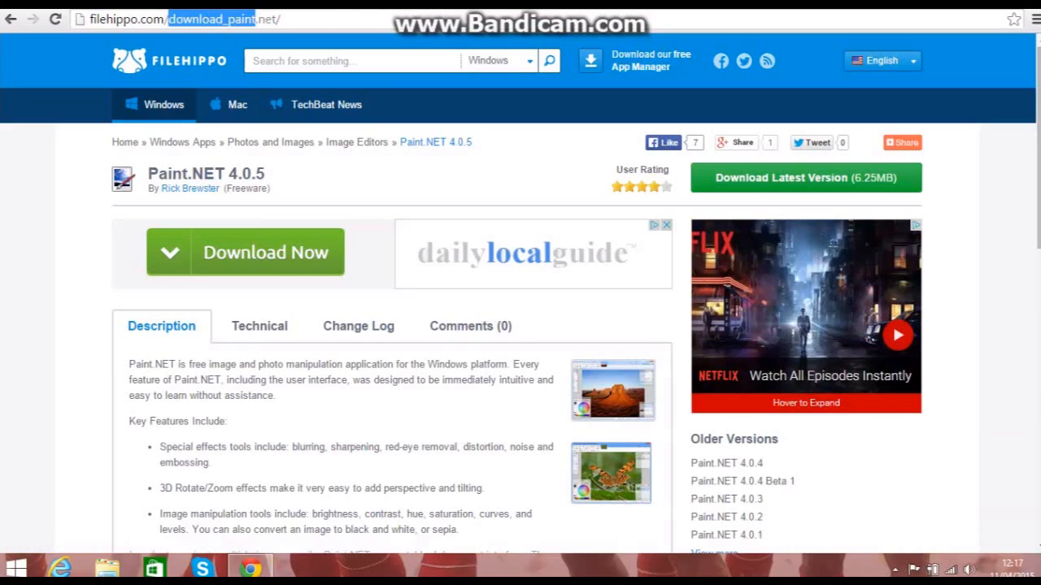
{"action": "key", "text": "ctrl+a"}
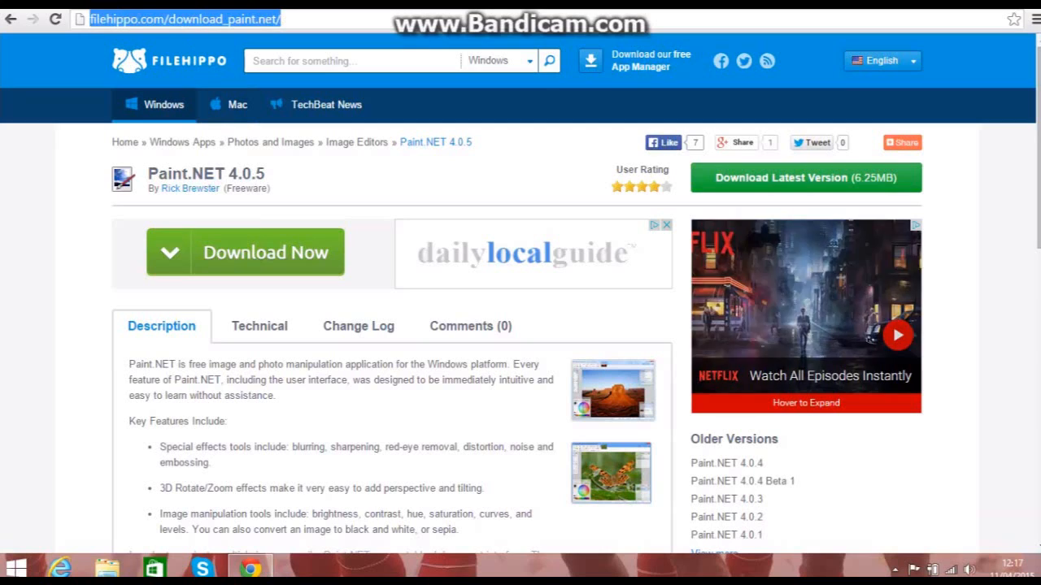
Launch paint.net from the desktop and open the blue light-ray background from the recently used images.
{"action": "left_click", "coordinate": [250, 567]}
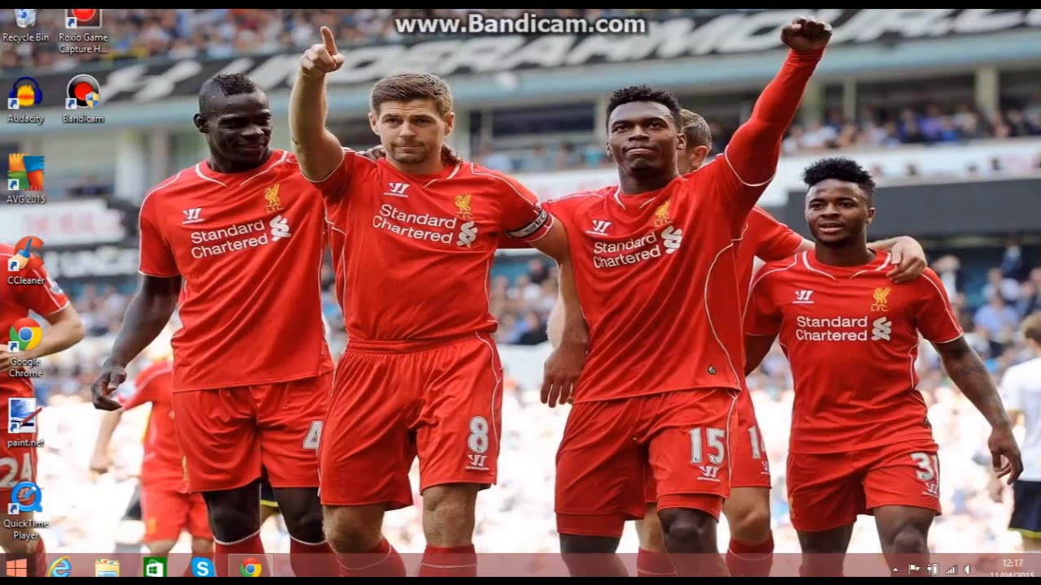
{"action": "double_click", "coordinate": [24, 419]}
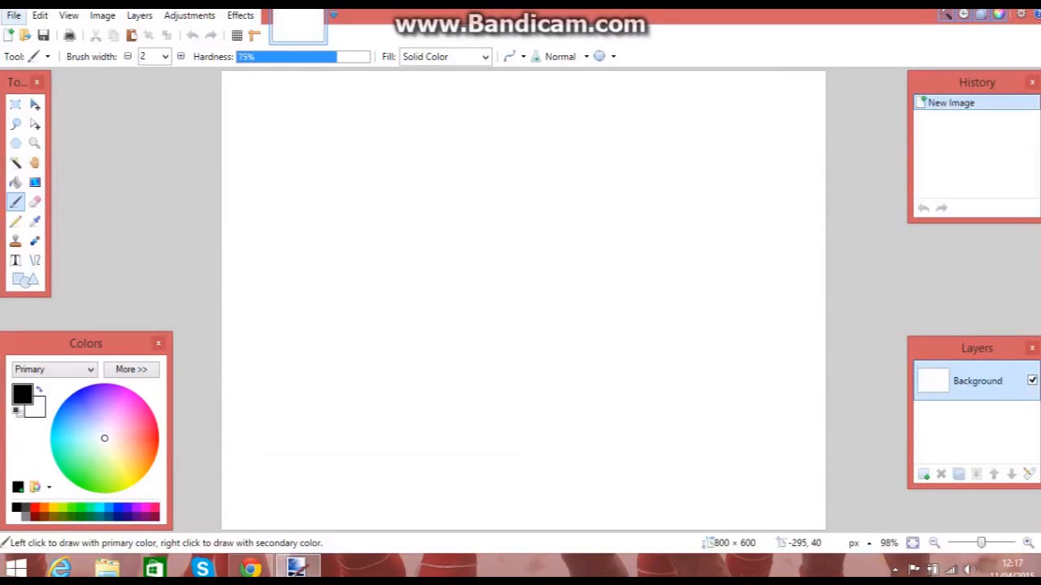
{"action": "left_click", "coordinate": [14, 16]}
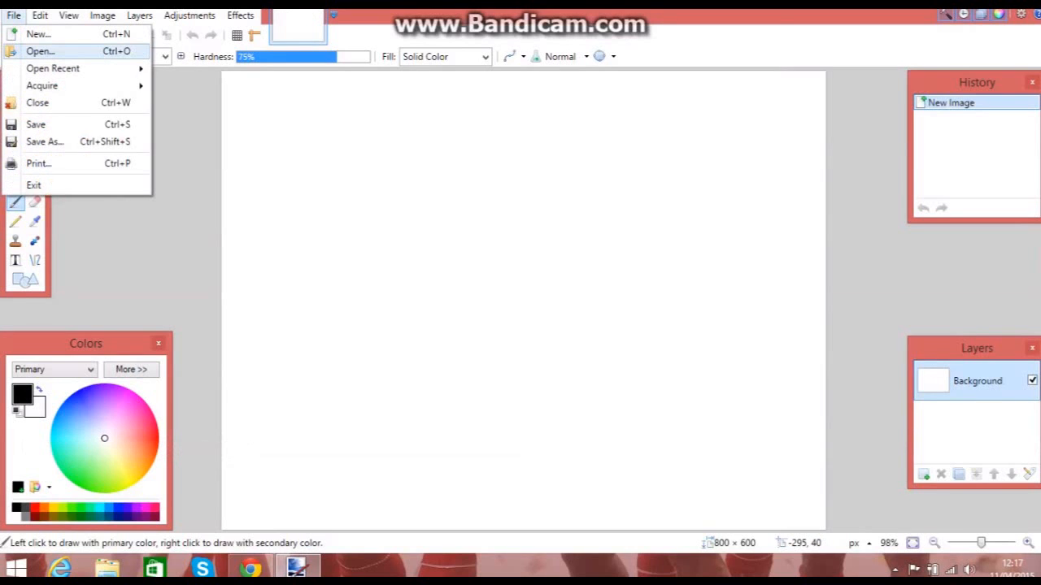
{"action": "mouse_move", "coordinate": [53, 68]}
{"action": "left_click", "coordinate": [211, 86]}
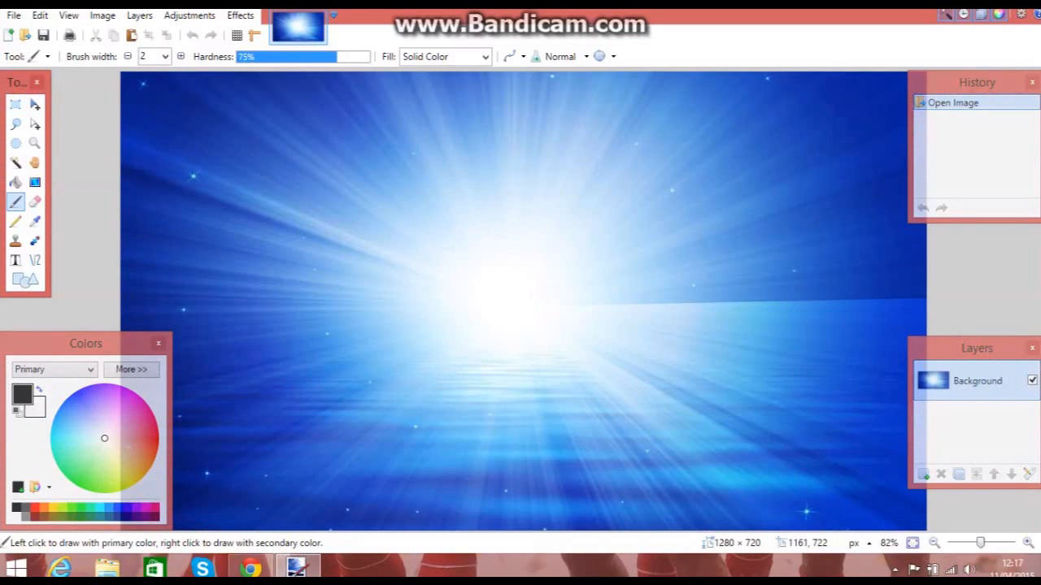
Switch to Google Chrome and run a Google image search for "background 1280x720".
{"action": "left_click", "coordinate": [251, 568]}
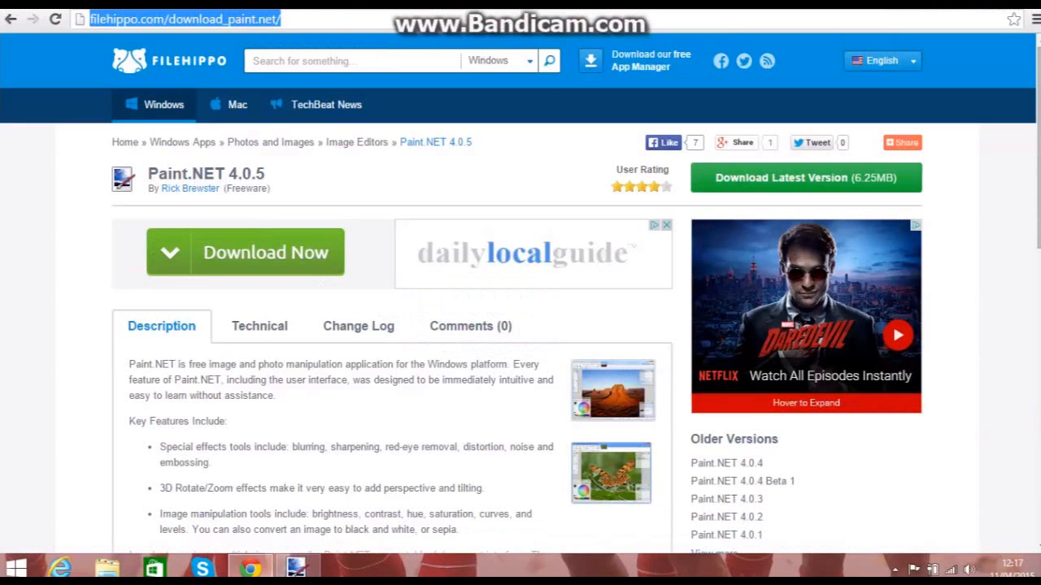
{"action": "key", "text": "BackSpace"}
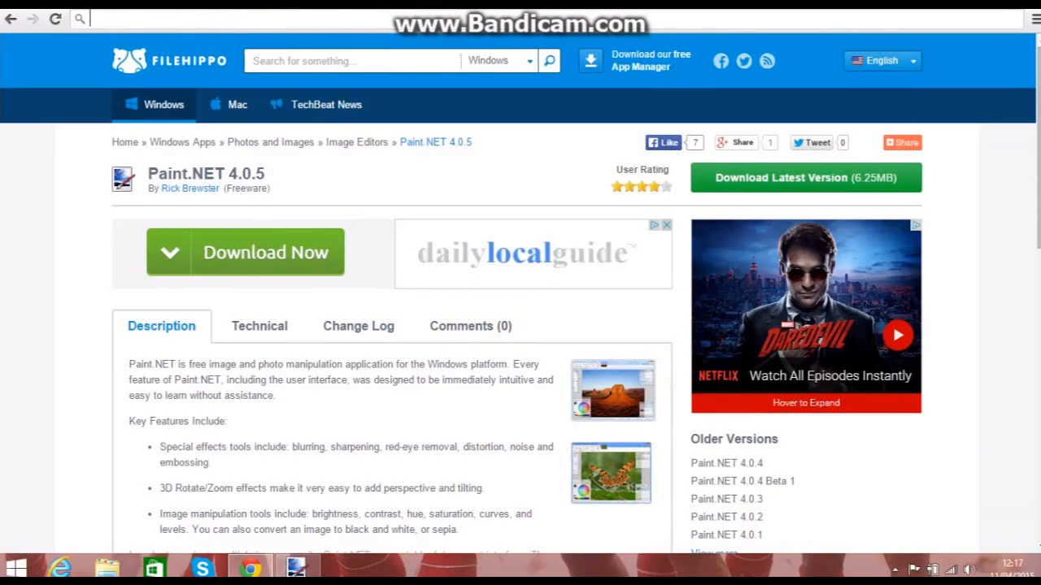
{"action": "type", "text": "ba"}
{"action": "key", "text": "Return"}
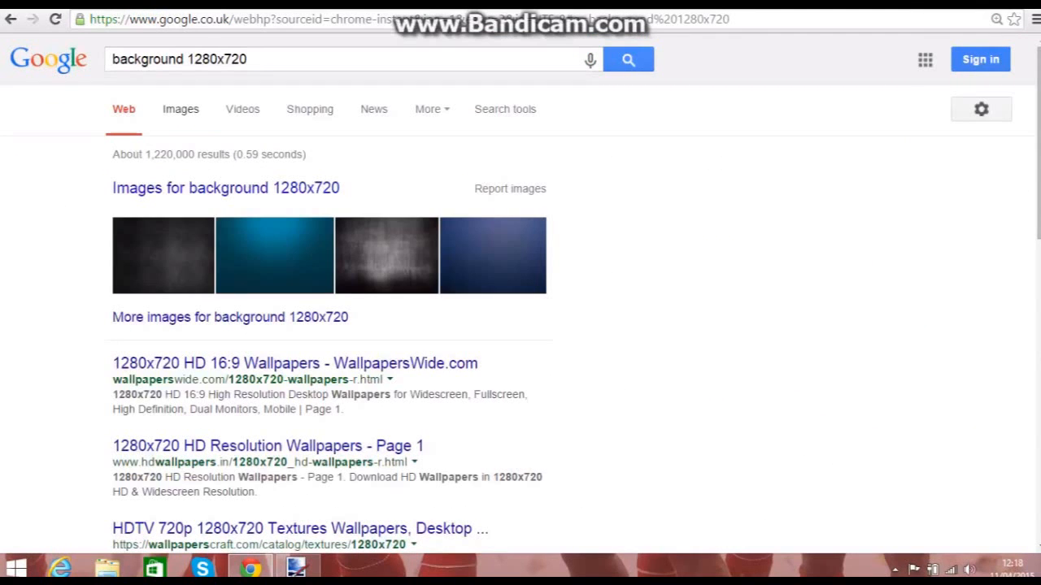
{"action": "left_click", "coordinate": [181, 109]}
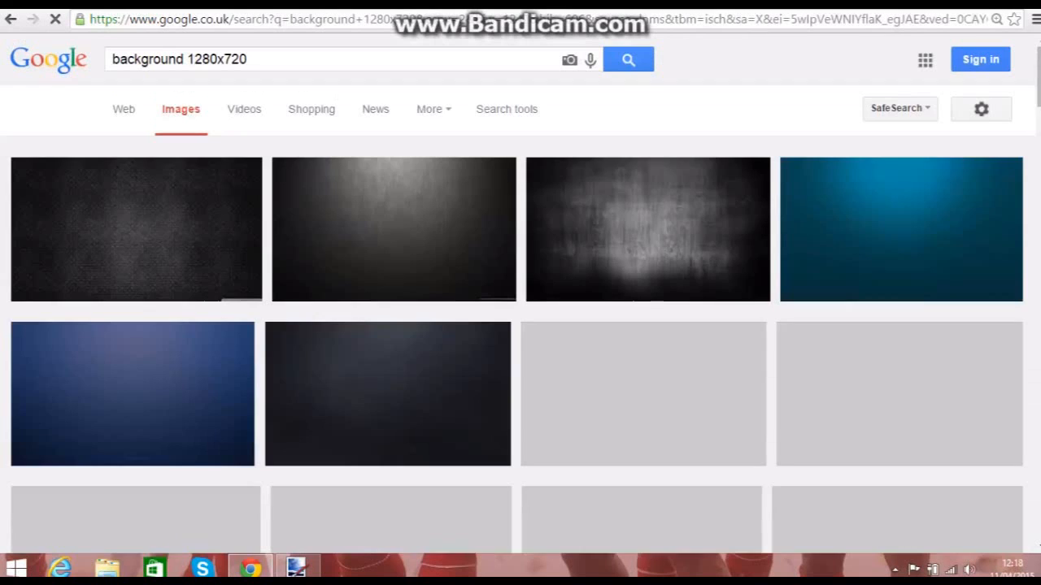
Browse the image results for suitable 1280x720 backgrounds.
{"action": "scroll", "coordinate": [648, 244], "scroll_direction": "down", "scroll_amount": 5}
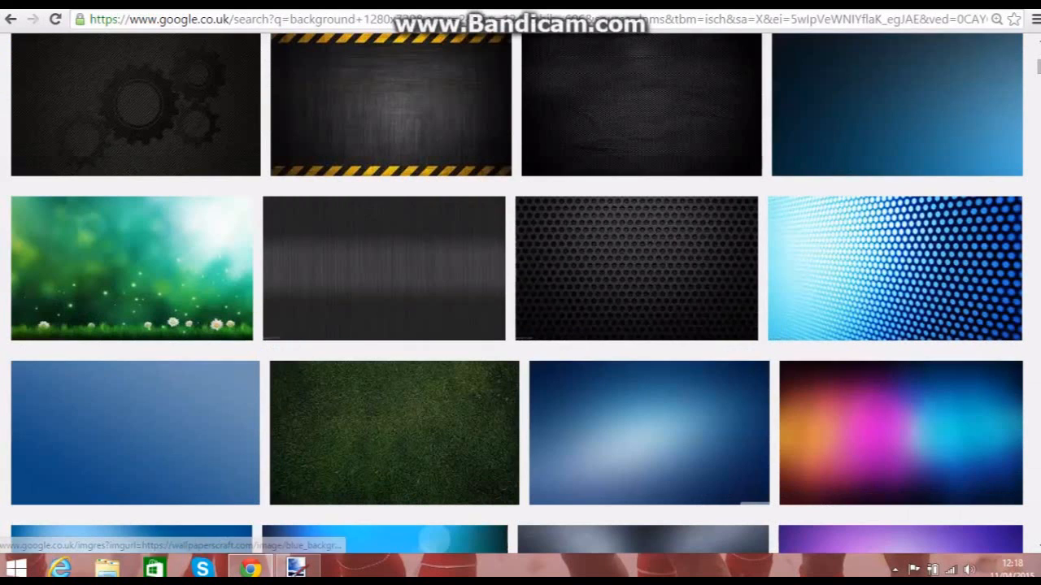
{"action": "scroll", "coordinate": [894, 268], "scroll_direction": "down", "scroll_amount": 5}
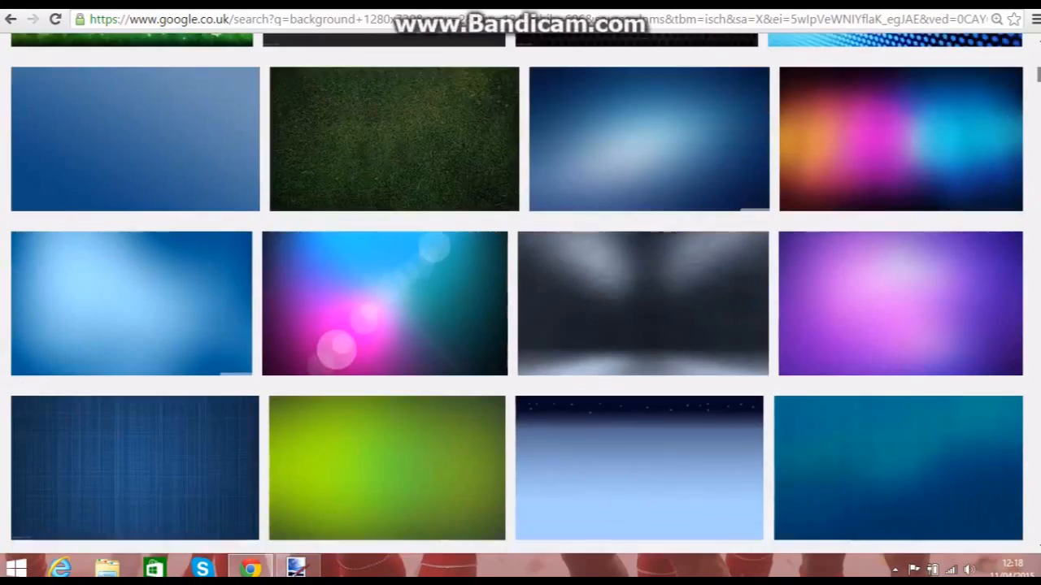
{"action": "scroll", "coordinate": [520, 293], "scroll_direction": "down", "scroll_amount": 7}
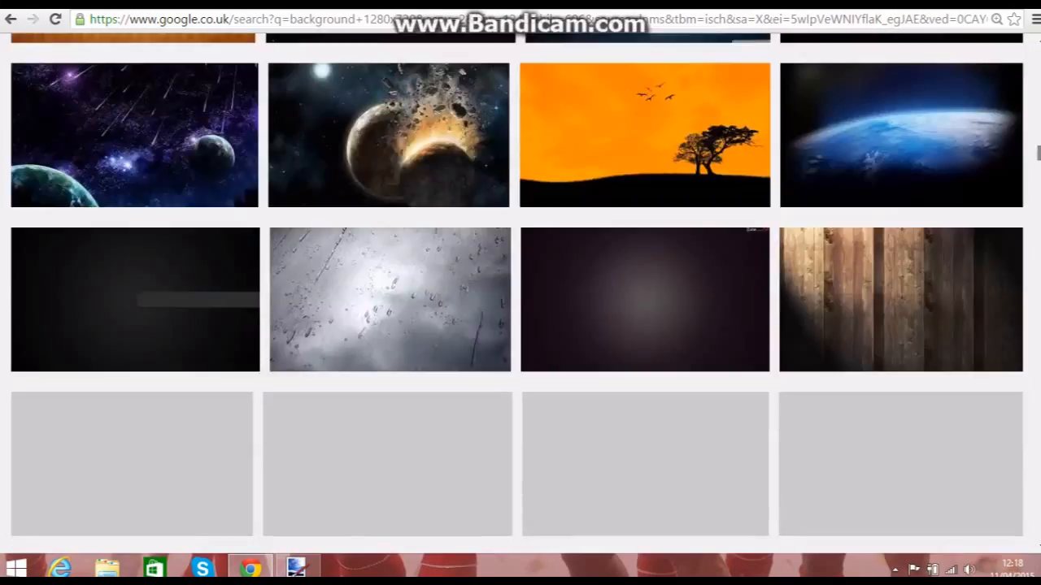
{"action": "scroll", "coordinate": [521, 293], "scroll_direction": "down", "scroll_amount": 5}
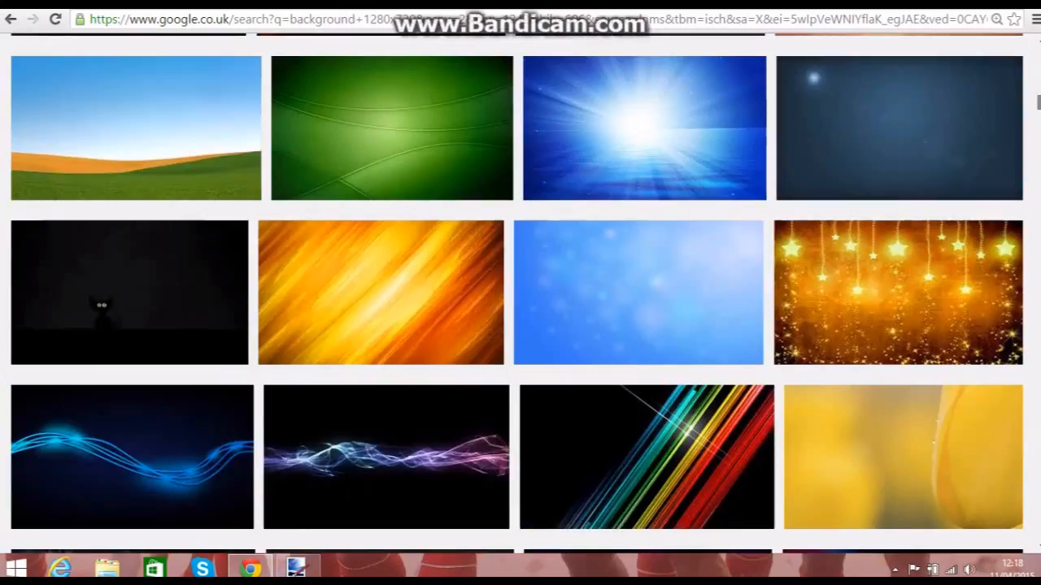
{"action": "left_click_drag", "start_coordinate": [1039, 102], "coordinate": [1039, 54]}
{"action": "scroll", "coordinate": [521, 292], "scroll_direction": "down", "scroll_amount": 12}
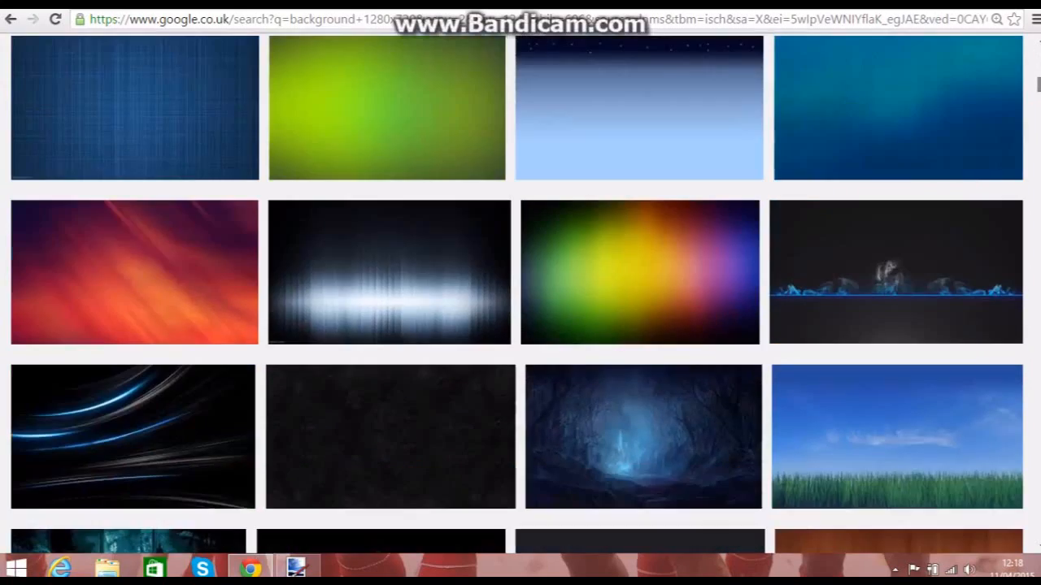
{"action": "scroll", "coordinate": [520, 293], "scroll_direction": "up", "scroll_amount": 2}
{"action": "scroll", "coordinate": [520, 293], "scroll_direction": "down", "scroll_amount": 15}
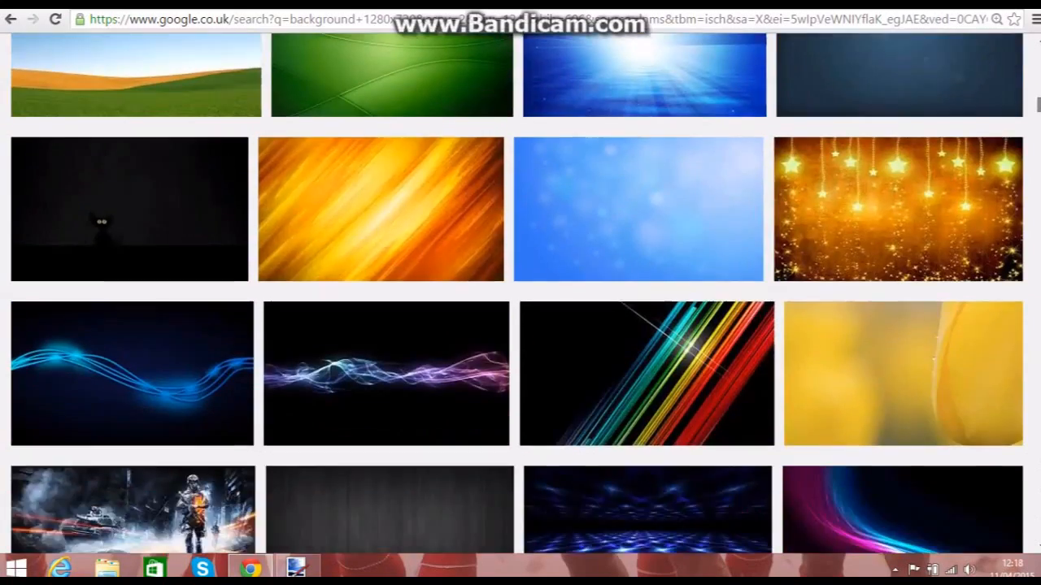
{"action": "scroll", "coordinate": [521, 292], "scroll_direction": "down", "scroll_amount": 15}
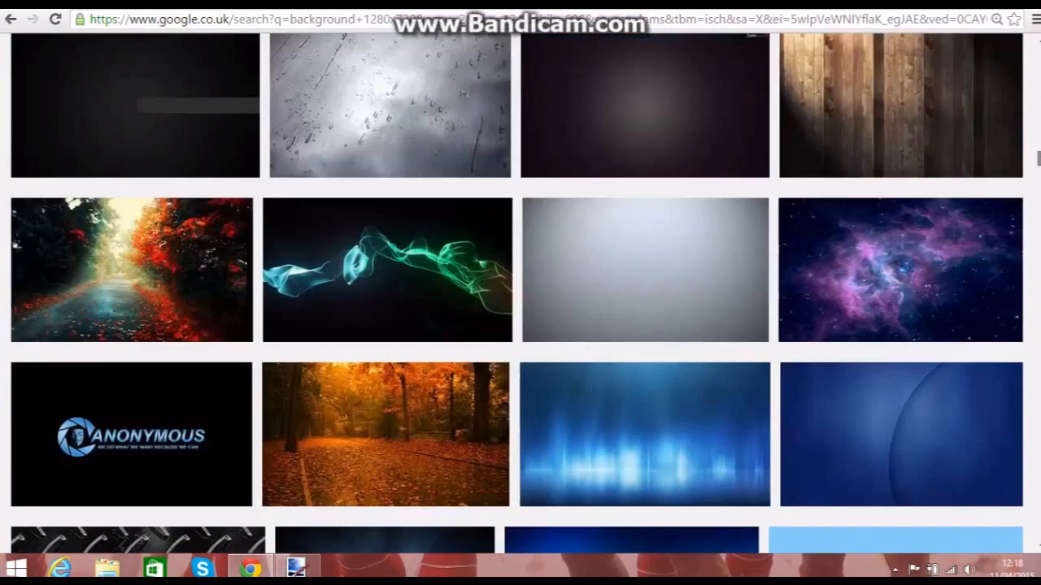
{"action": "scroll", "coordinate": [520, 292], "scroll_direction": "down", "scroll_amount": 10}
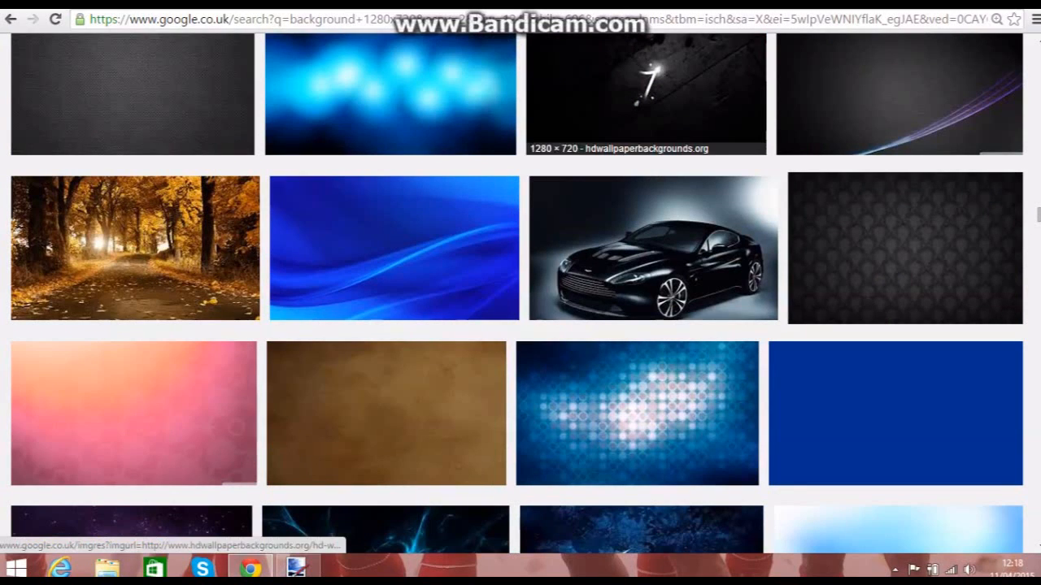
Switch to paint.net and apply a Gaussian Blur with radius 11 to the blue light-ray background.
{"action": "left_click", "coordinate": [297, 567]}
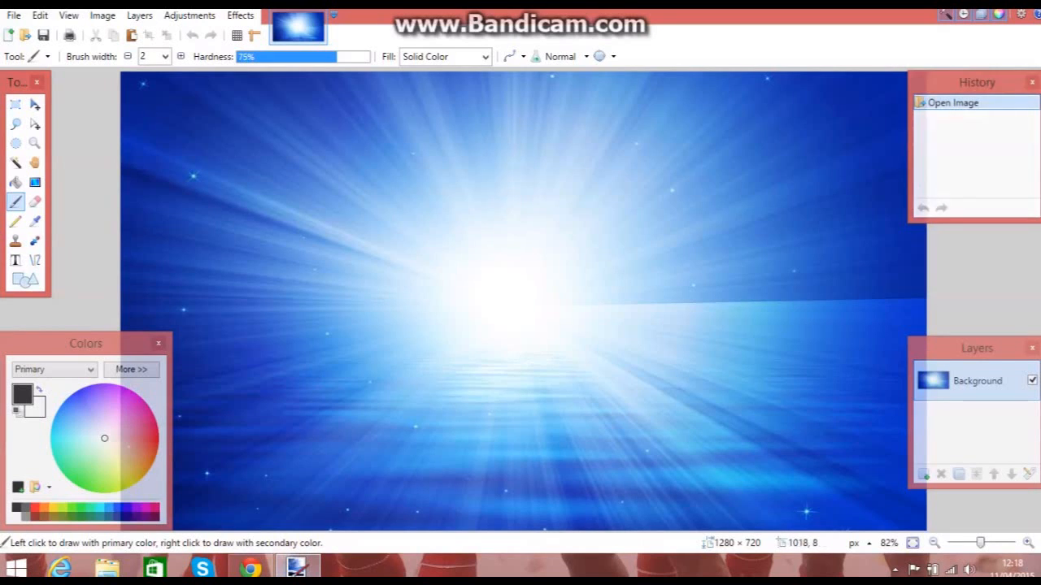
{"action": "left_click", "coordinate": [240, 15]}
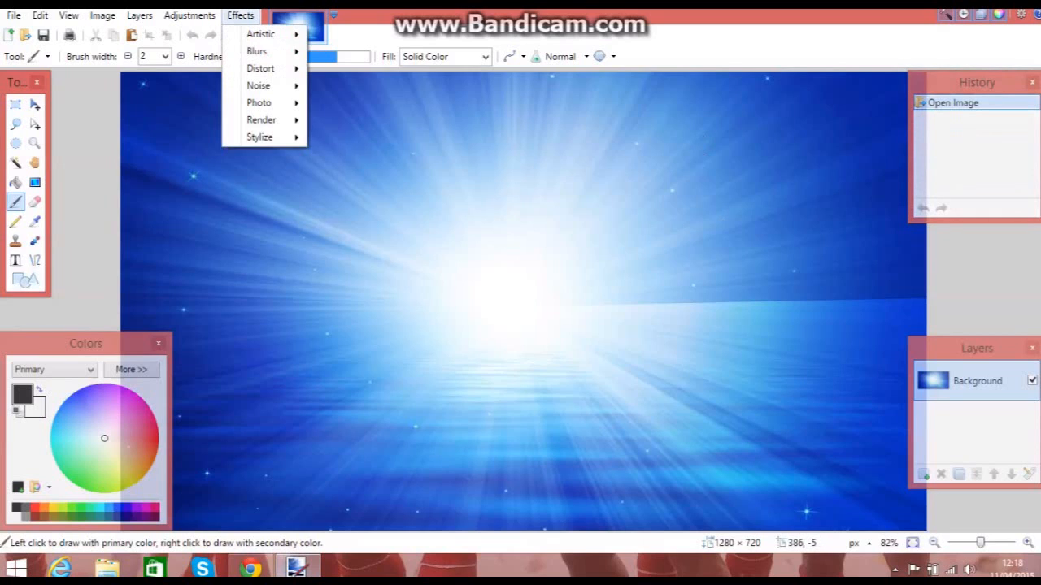
{"action": "mouse_move", "coordinate": [261, 120]}
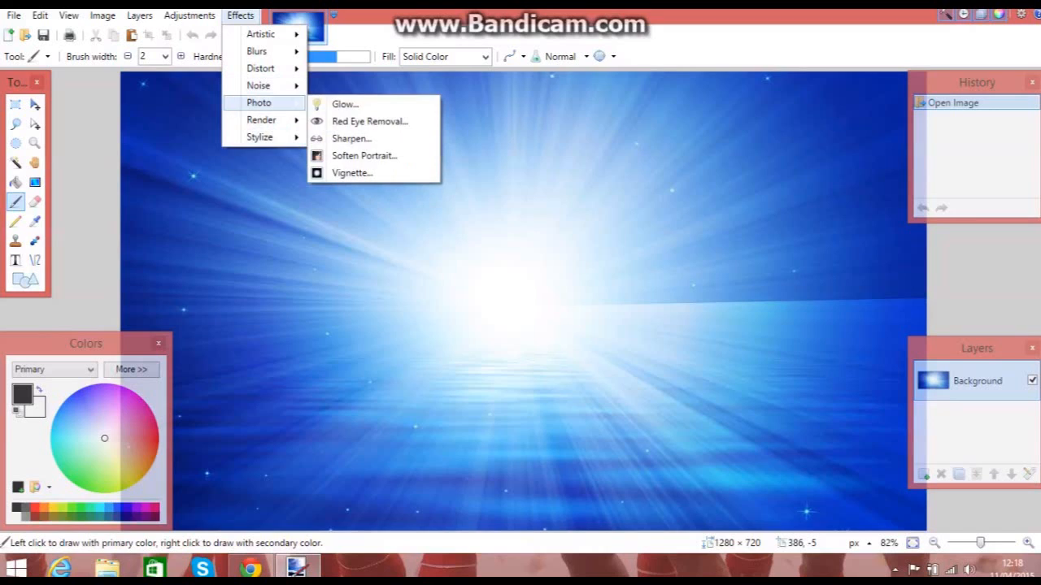
{"action": "mouse_move", "coordinate": [257, 50]}
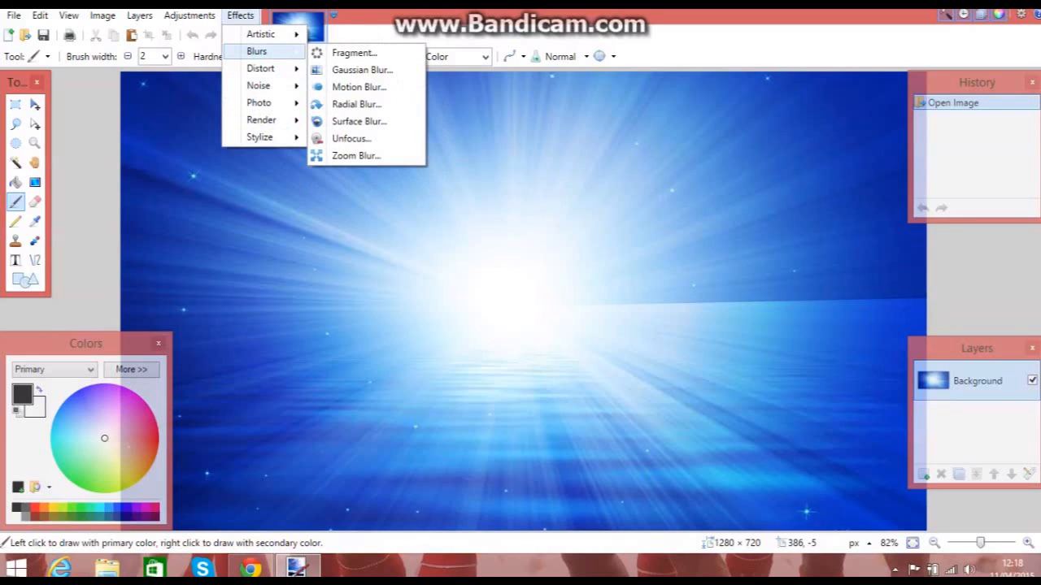
{"action": "left_click", "coordinate": [362, 69]}
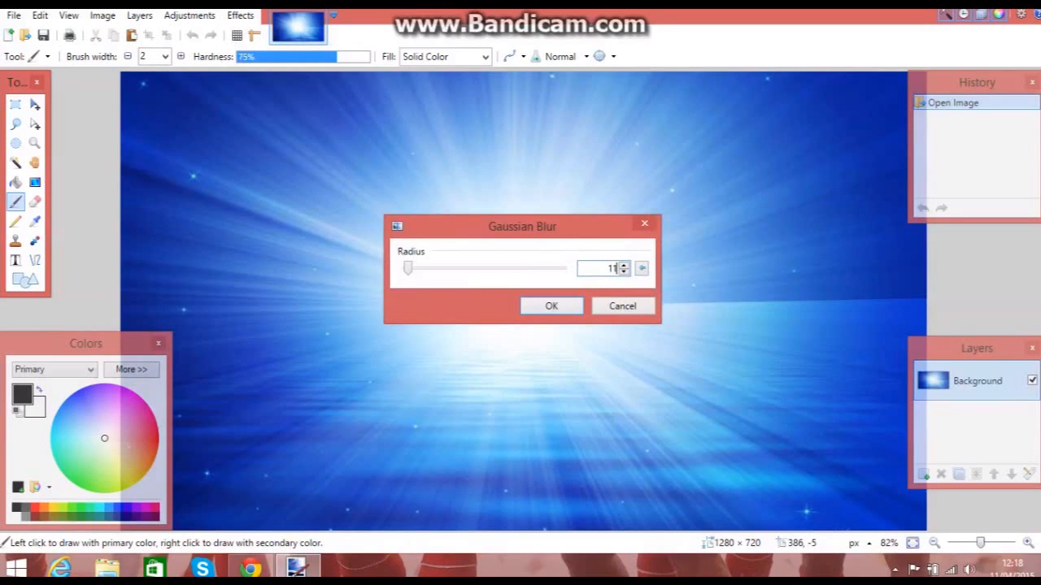
{"action": "left_click", "coordinate": [551, 305]}
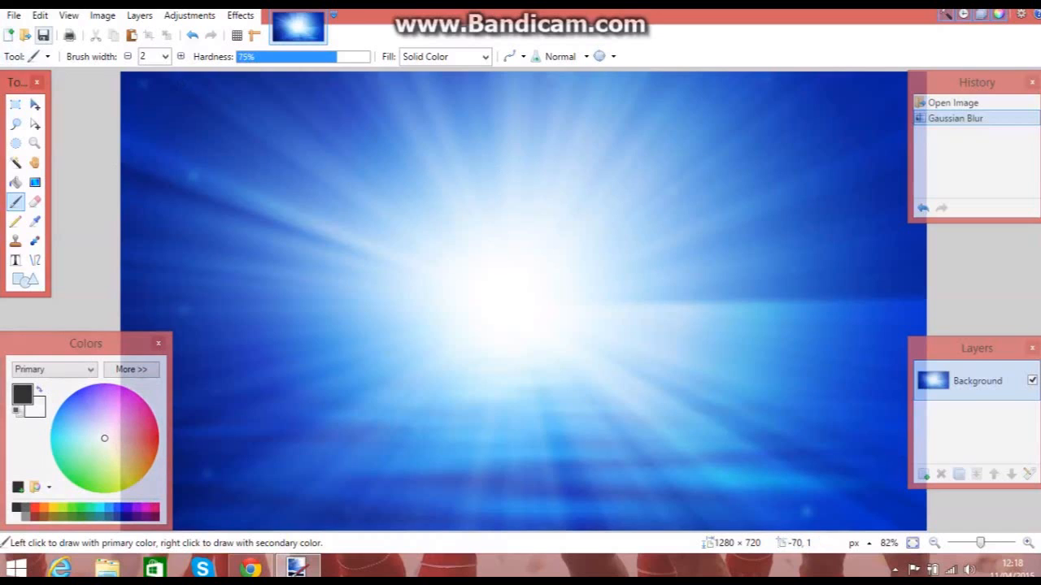
{"action": "left_click", "coordinate": [102, 14]}
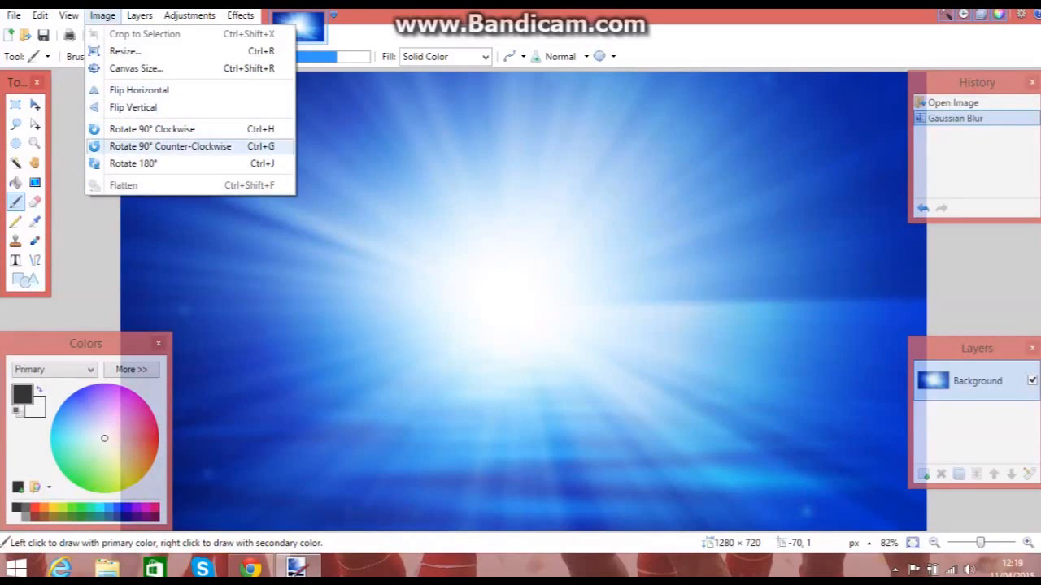
{"action": "mouse_move", "coordinate": [40, 15]}
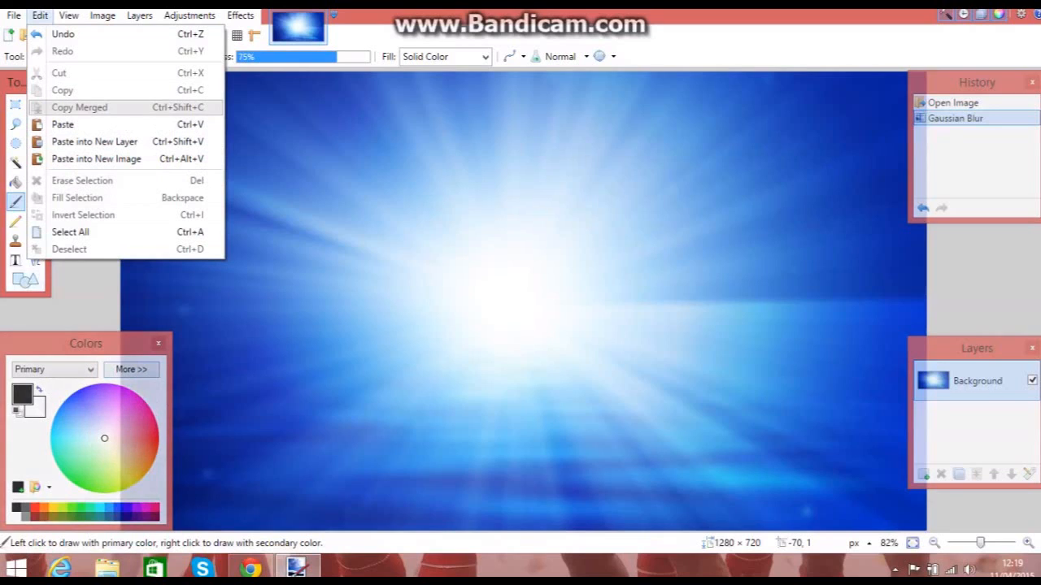
{"action": "key", "text": "Escape"}
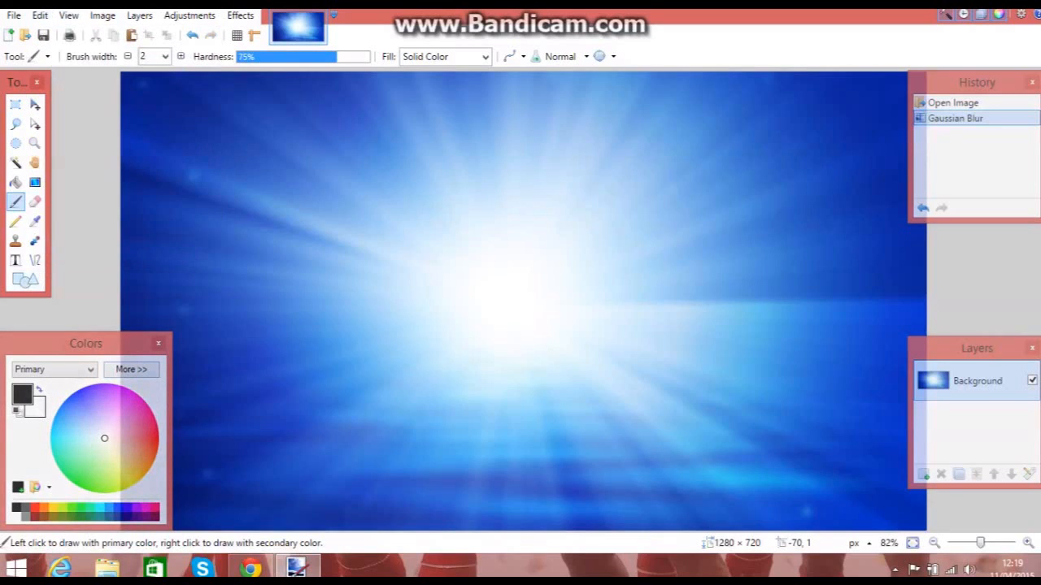
{"action": "left_click", "coordinate": [14, 15]}
{"action": "mouse_move", "coordinate": [139, 15]}
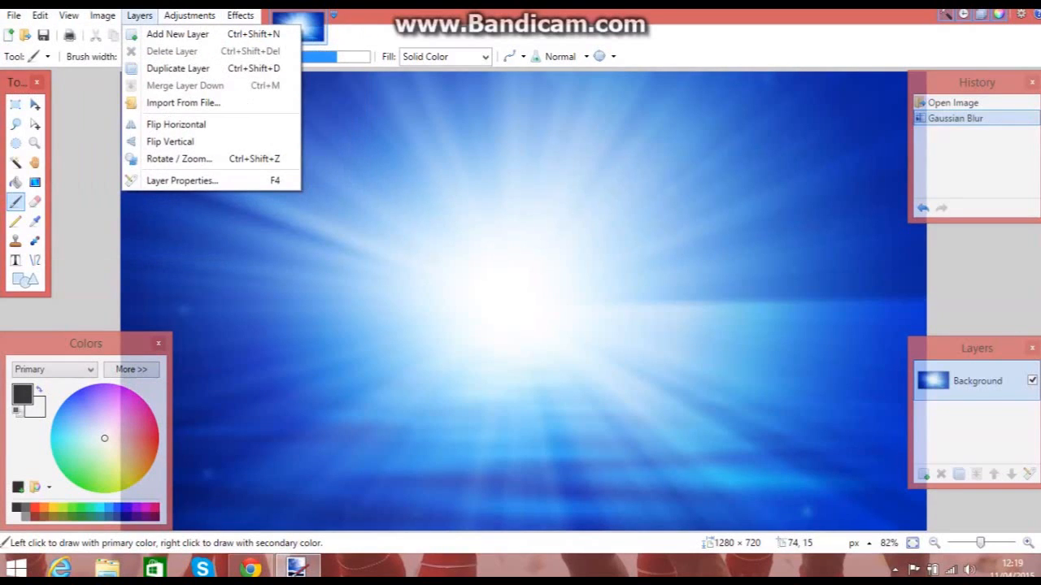
{"action": "key", "text": "Escape"}
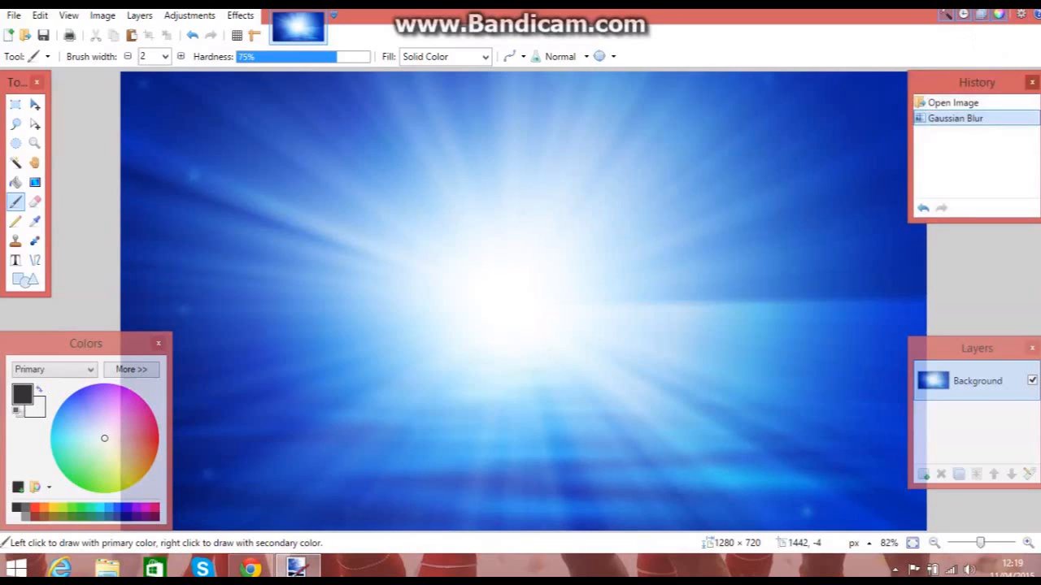
{"action": "left_click", "coordinate": [1032, 82]}
{"action": "left_click", "coordinate": [963, 14]}
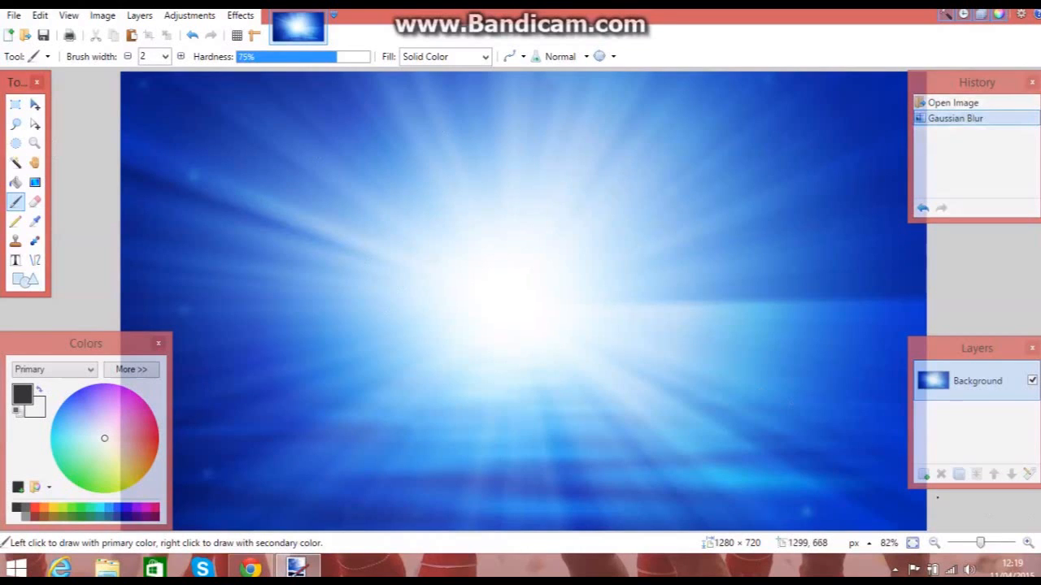
Add a new empty layer above the Background layer.
{"action": "left_click", "coordinate": [923, 474]}
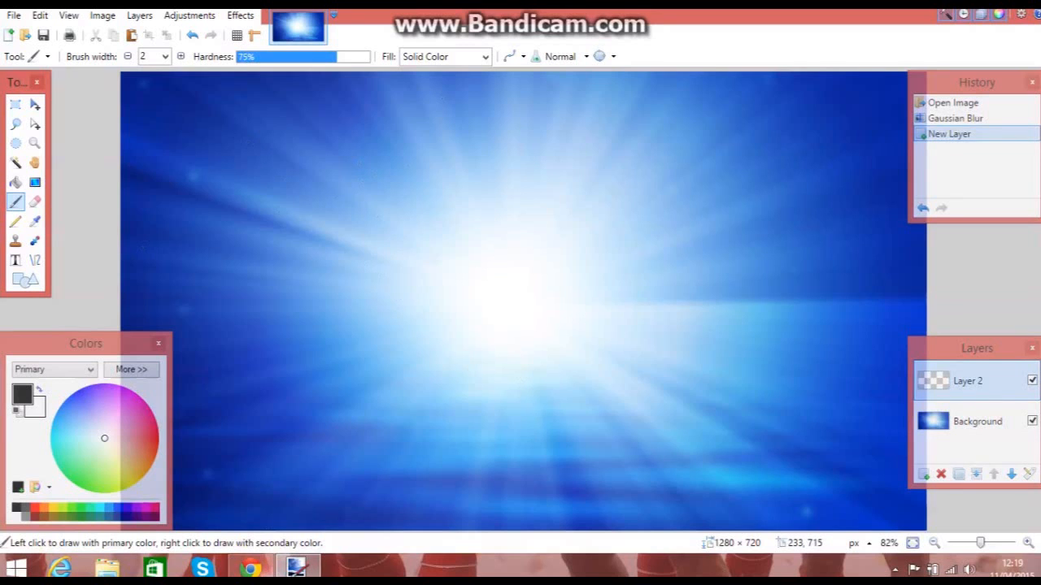
Switch to Google Chrome and run a Google image search for "youtube logo png".
{"action": "left_click", "coordinate": [250, 567]}
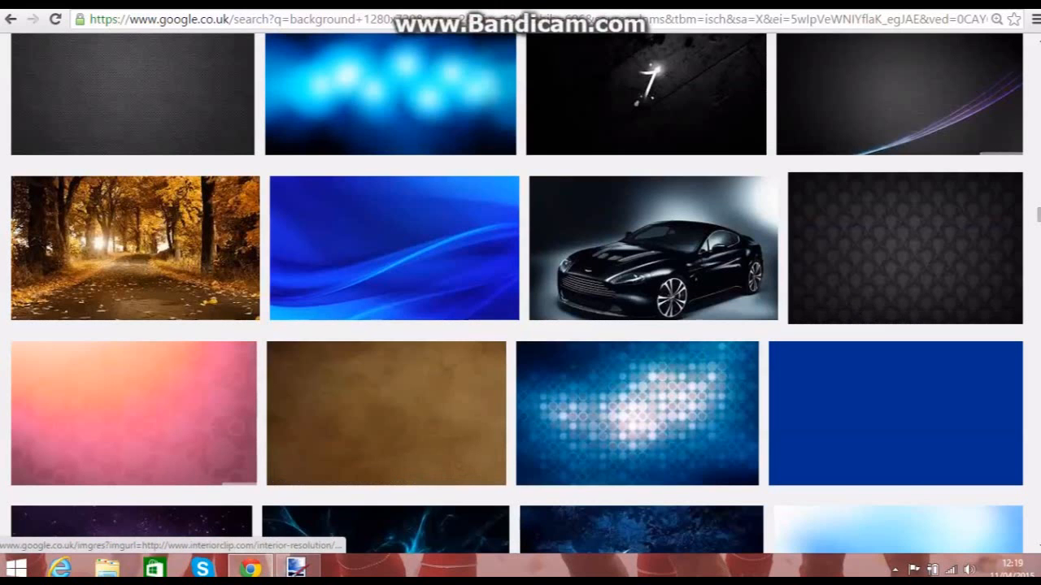
{"action": "scroll", "coordinate": [517, 293], "scroll_direction": "up", "scroll_amount": 20}
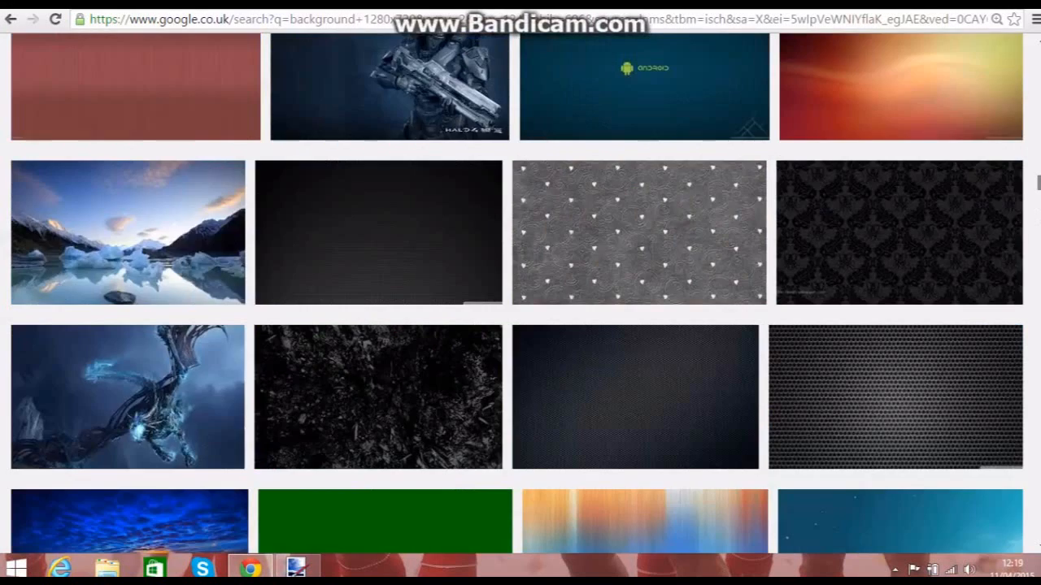
{"action": "scroll", "coordinate": [517, 293], "scroll_direction": "up", "scroll_amount": 5}
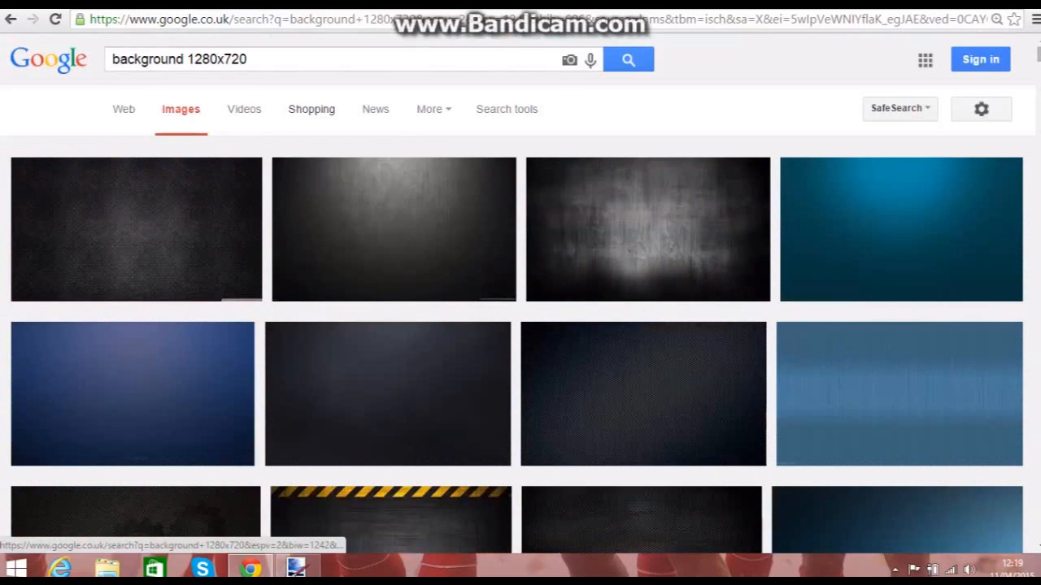
{"action": "left_click", "coordinate": [257, 18]}
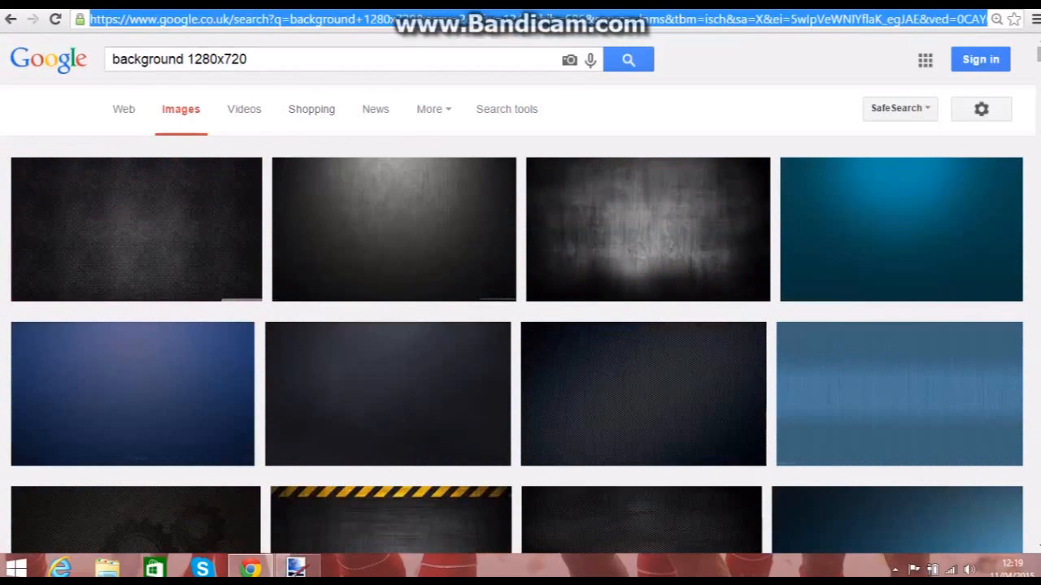
{"action": "type", "text": "yoo"}
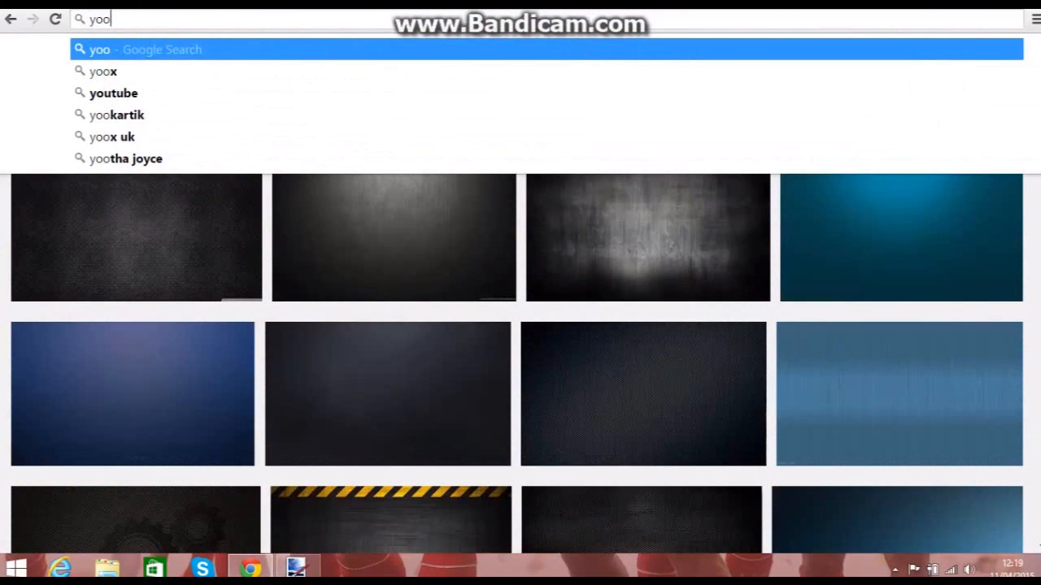
{"action": "type", "text": "t"}
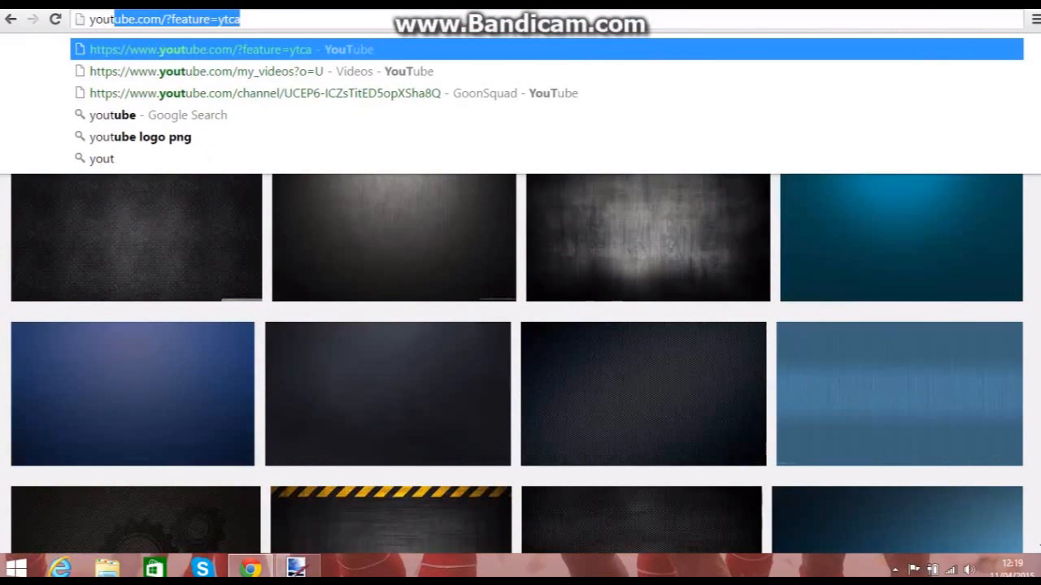
{"action": "key", "text": "BackSpace"}
{"action": "type", "text": "ube"}
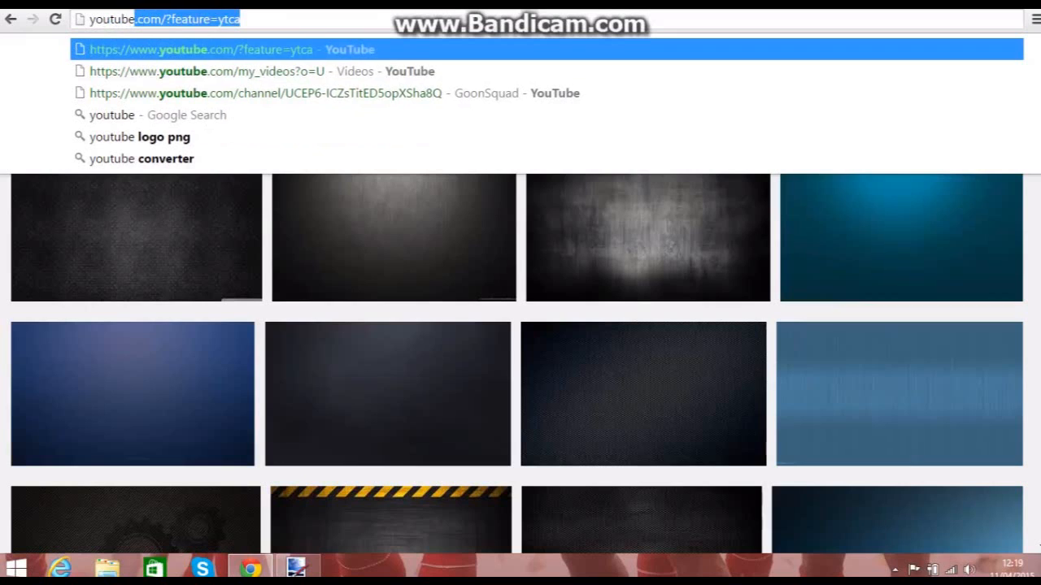
{"action": "key", "text": "Delete"}
{"action": "key", "text": "Down"}
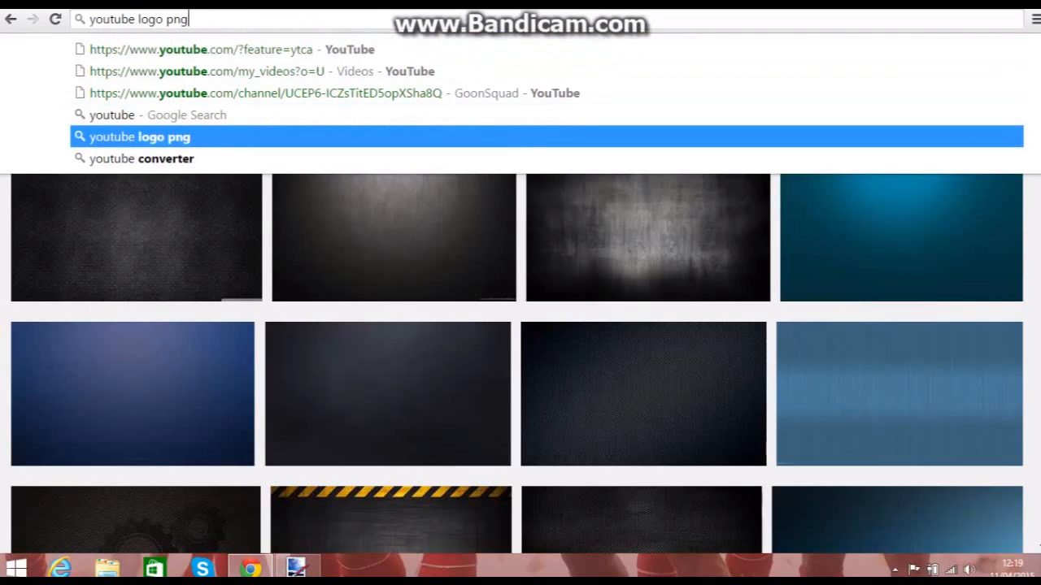
{"action": "key", "text": "Return"}
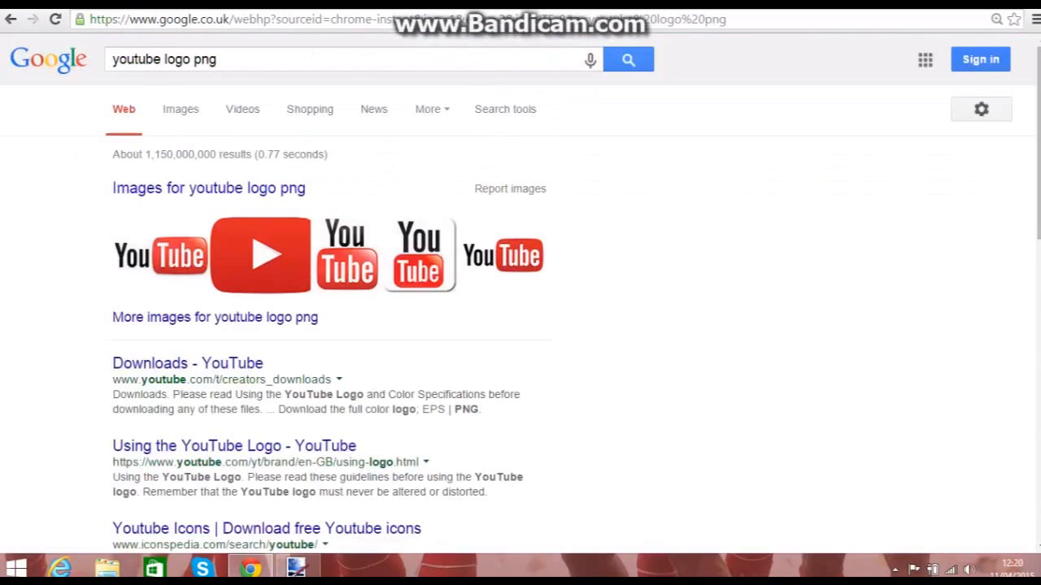
{"action": "left_click", "coordinate": [181, 109]}
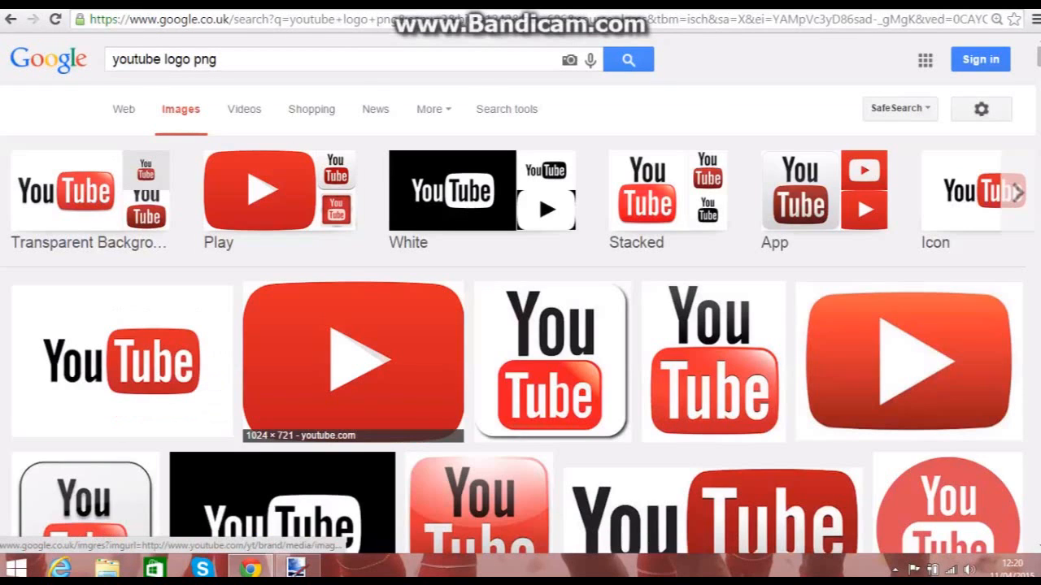
Open the red 1024 × 721 YouTube play icon at full size and copy the image.
{"action": "left_click", "coordinate": [353, 361]}
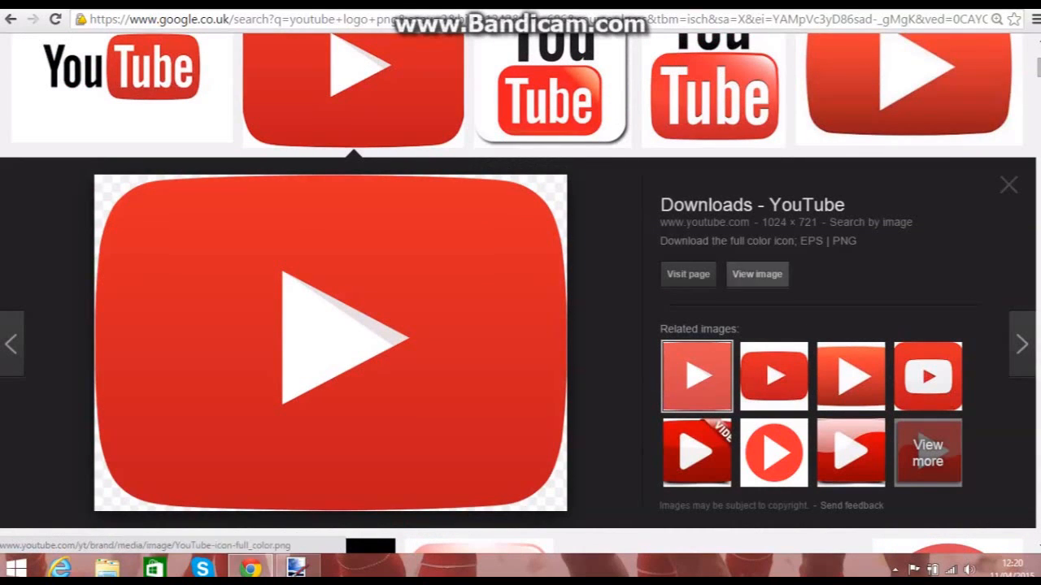
{"action": "left_click", "coordinate": [756, 274]}
{"action": "right_click", "coordinate": [334, 237]}
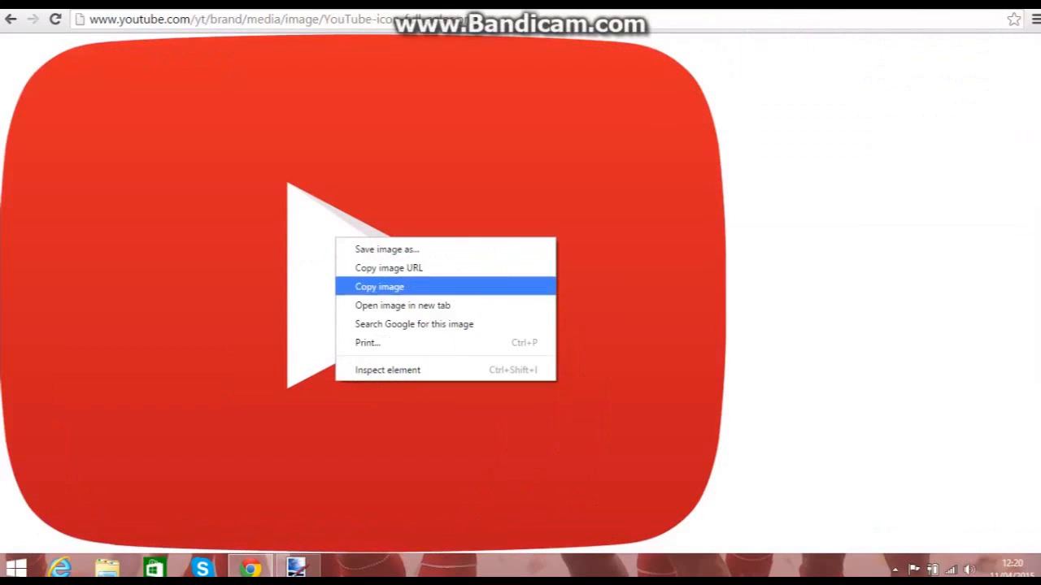
{"action": "left_click", "coordinate": [380, 287]}
Switch to paint.net and paste the YouTube icon into the new layer, keeping the canvas size.
{"action": "left_click", "coordinate": [297, 568]}
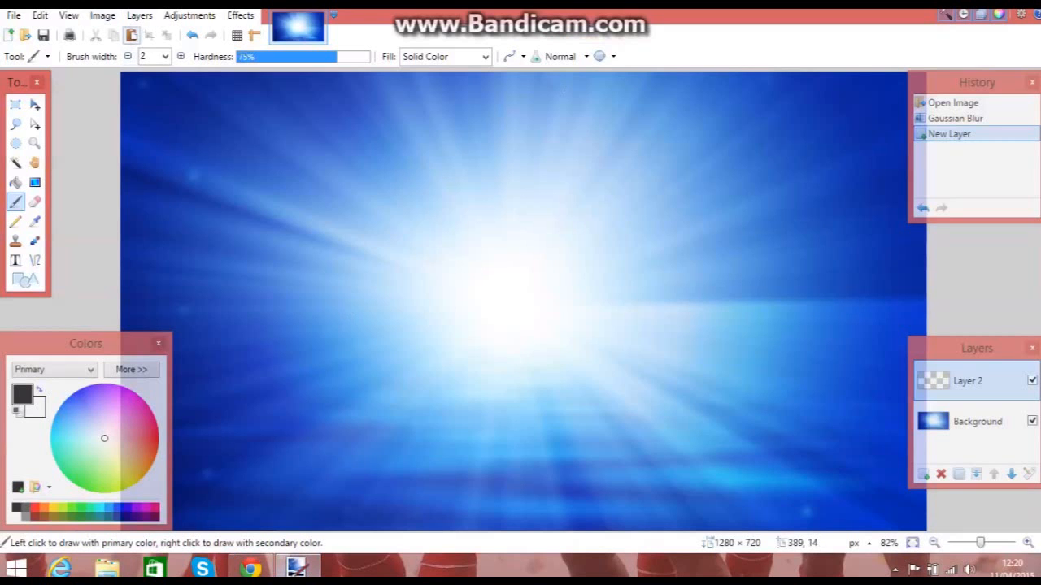
{"action": "key", "text": "ctrl+v"}
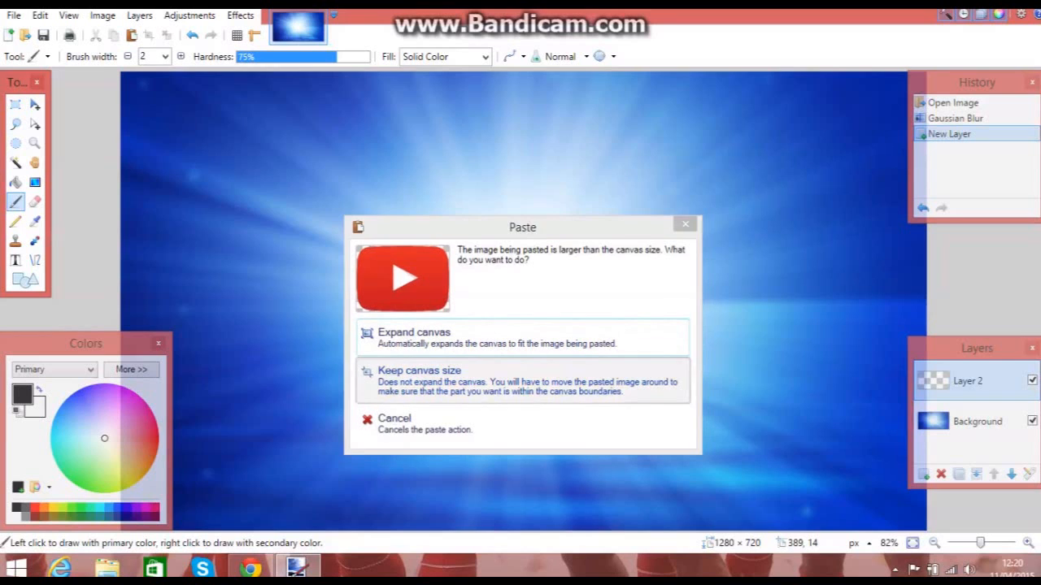
{"action": "left_click", "coordinate": [418, 378]}
Shrink the YouTube icon to about 386 × 365 pixels, rotated about 34° clockwise, and place it in the lower-left part of the canvas.
{"action": "left_click_drag", "start_coordinate": [561, 345], "coordinate": [566, 376]}
{"action": "left_click_drag", "start_coordinate": [205, 96], "coordinate": [603, 391]}
{"action": "left_click_drag", "start_coordinate": [727, 467], "coordinate": [396, 528]}
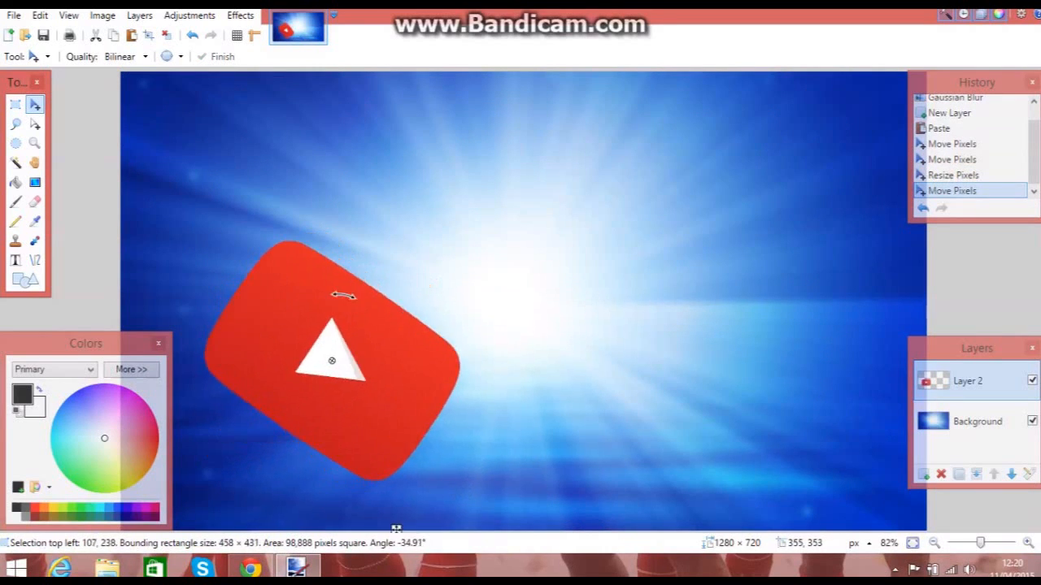
{"action": "left_click_drag", "start_coordinate": [343, 295], "coordinate": [286, 325]}
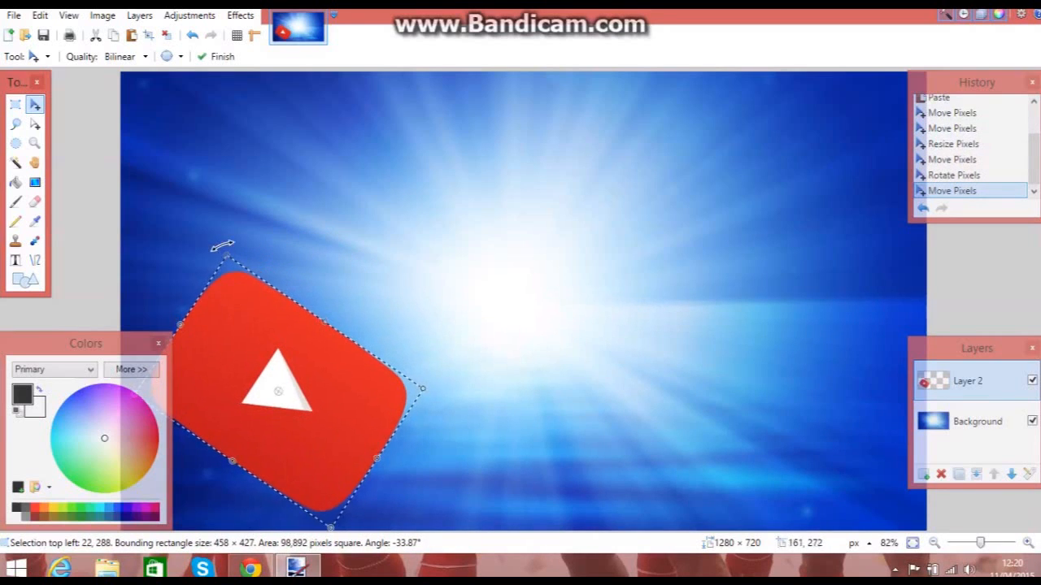
{"action": "left_click_drag", "start_coordinate": [222, 245], "coordinate": [250, 294]}
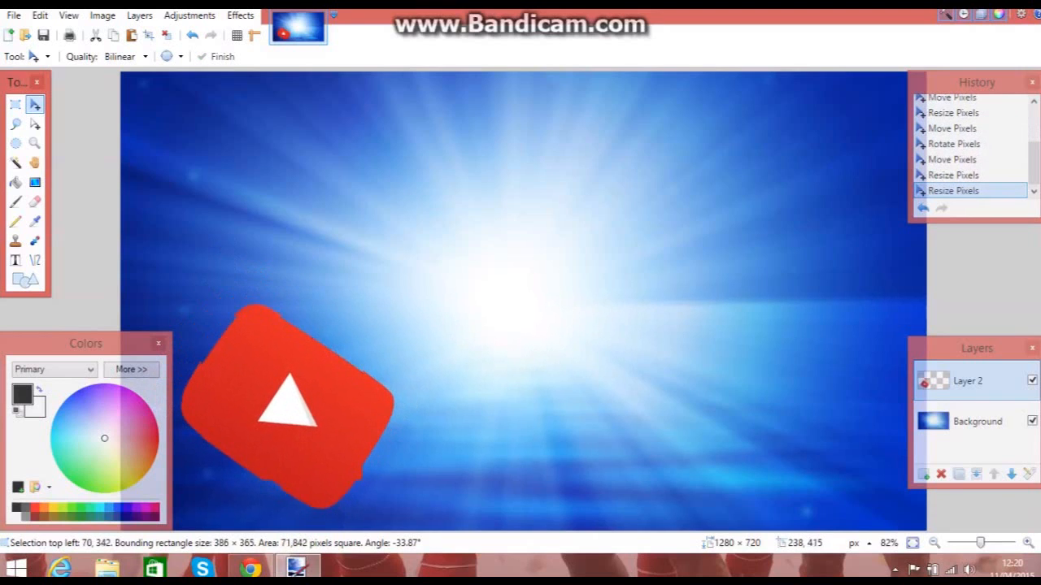
{"action": "left_click_drag", "start_coordinate": [270, 336], "coordinate": [264, 332]}
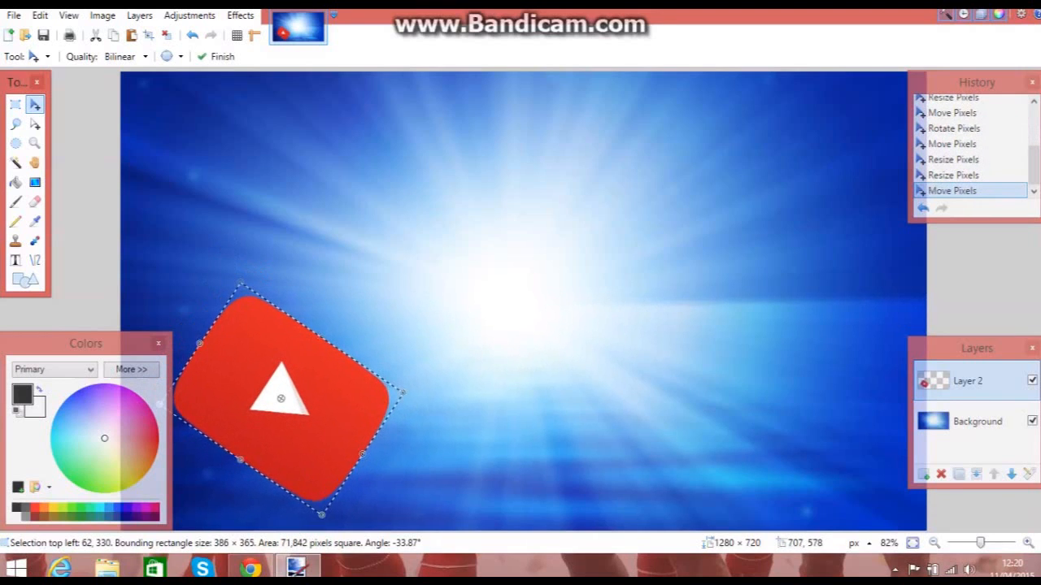
Make the Background layer active and copy the Transparent Explosion image from the Pictures folder in File Explorer, leaving that window minimized.
{"action": "left_click", "coordinate": [976, 421]}
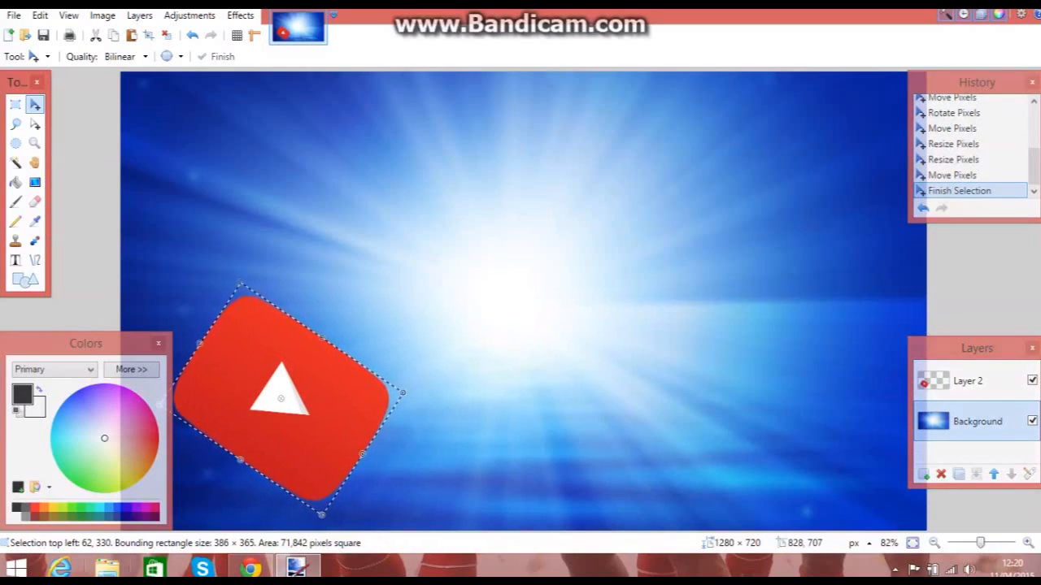
{"action": "left_click", "coordinate": [108, 568]}
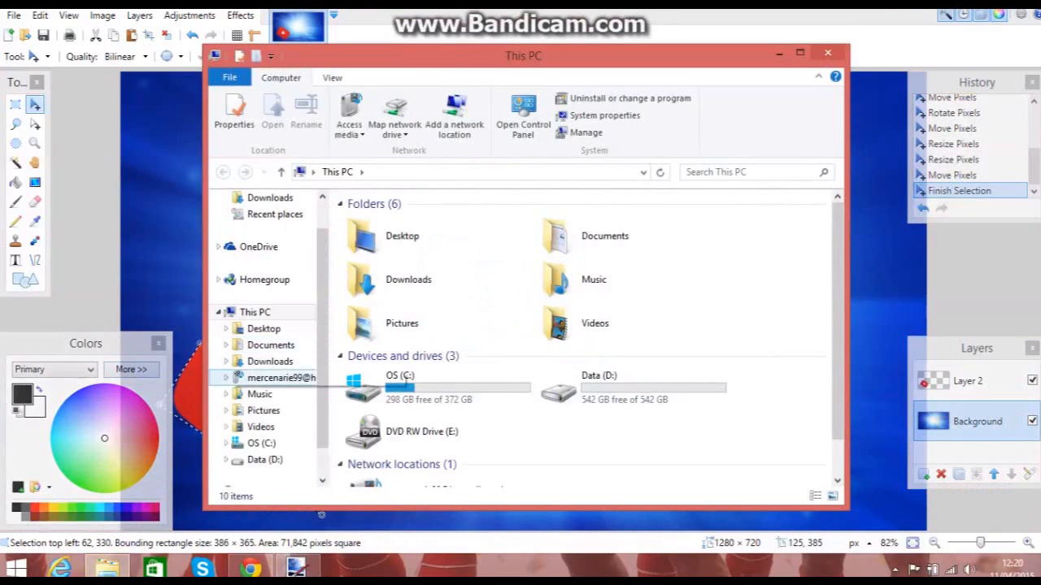
{"action": "left_click", "coordinate": [263, 410]}
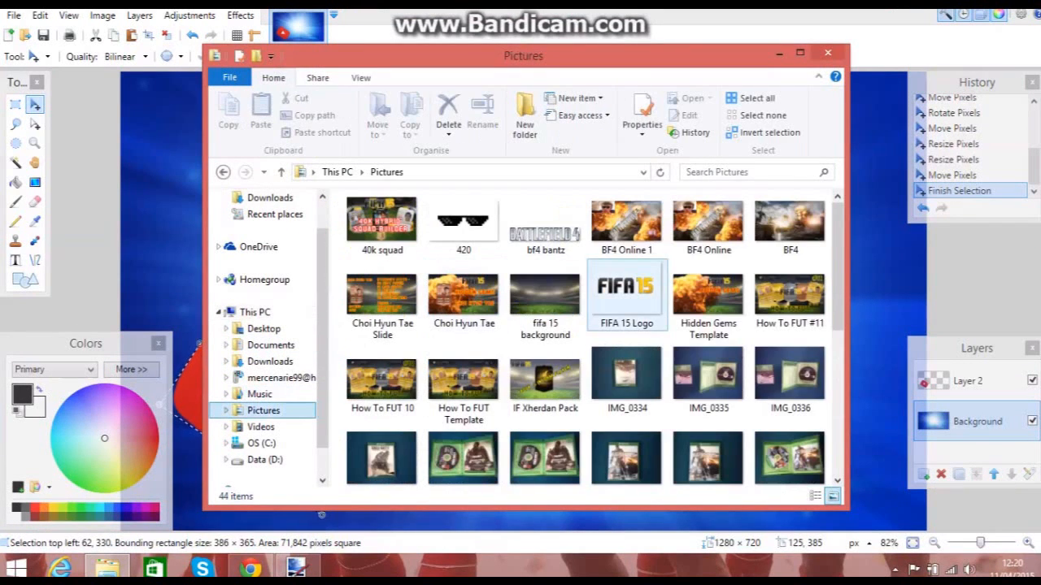
{"action": "scroll", "coordinate": [593, 337], "scroll_direction": "down", "scroll_amount": 6}
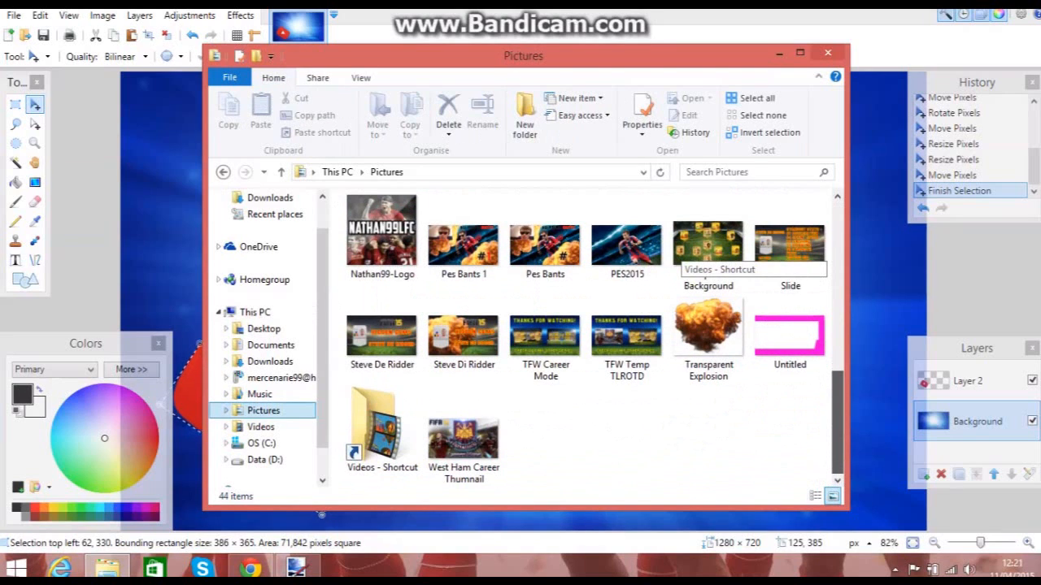
{"action": "left_click", "coordinate": [703, 333]}
{"action": "right_click", "coordinate": [696, 337]}
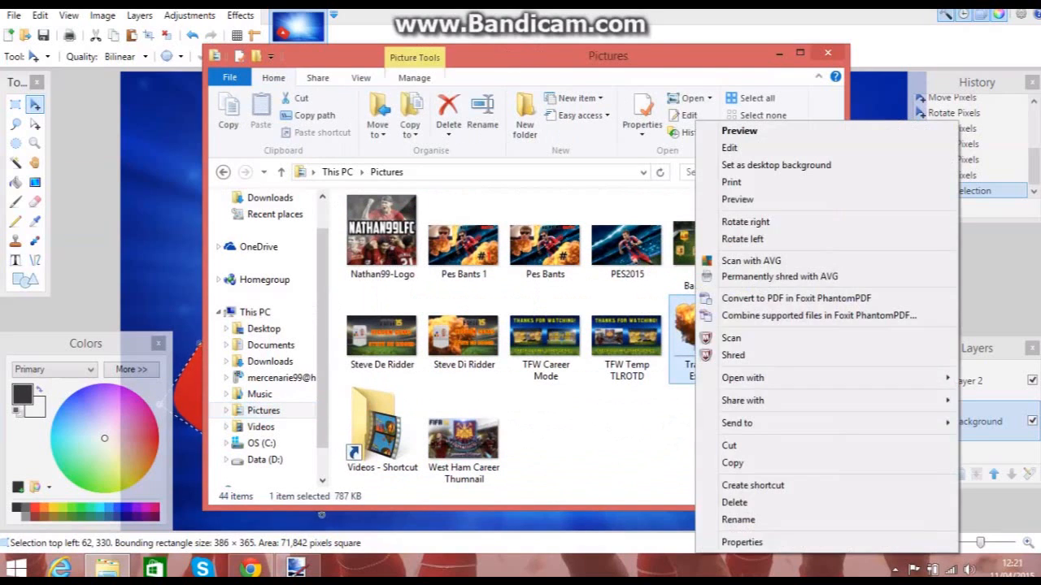
{"action": "left_click", "coordinate": [732, 463]}
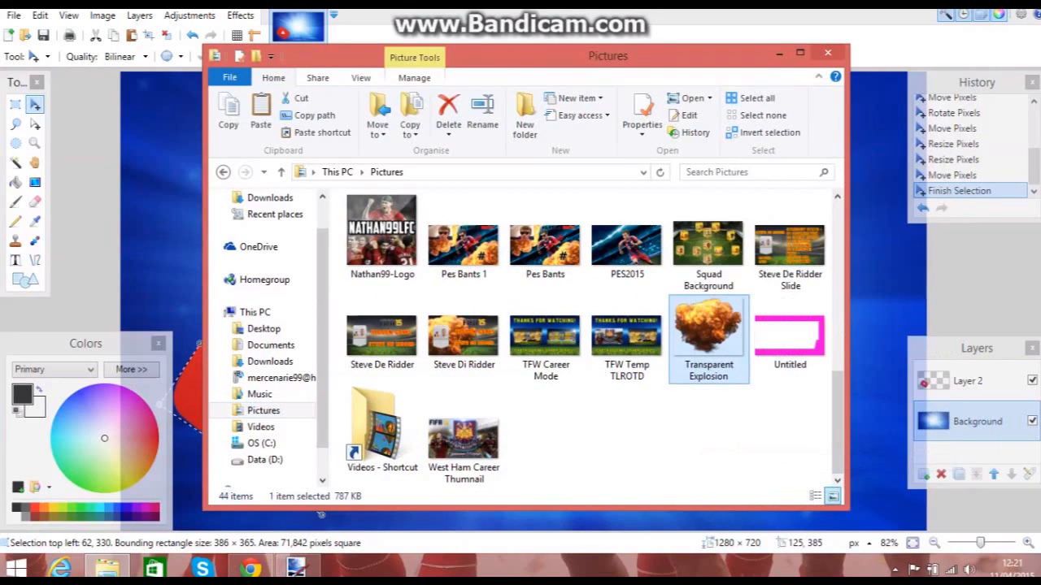
{"action": "left_click", "coordinate": [779, 54]}
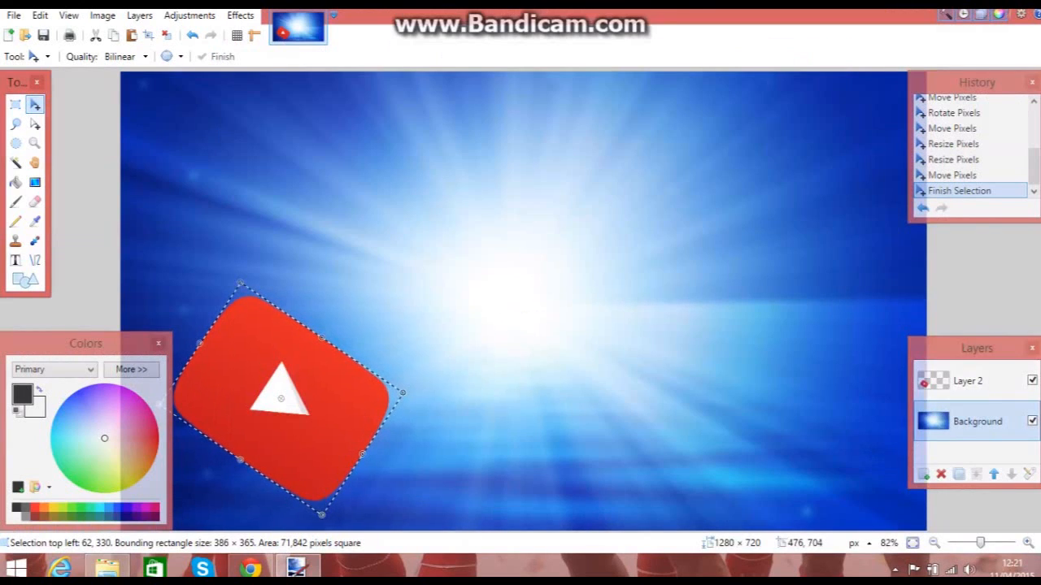
Switch to Chrome, search Google for "explosion transparent" and open the explosion picture with a plain white background from the image results.
{"action": "left_click", "coordinate": [250, 567]}
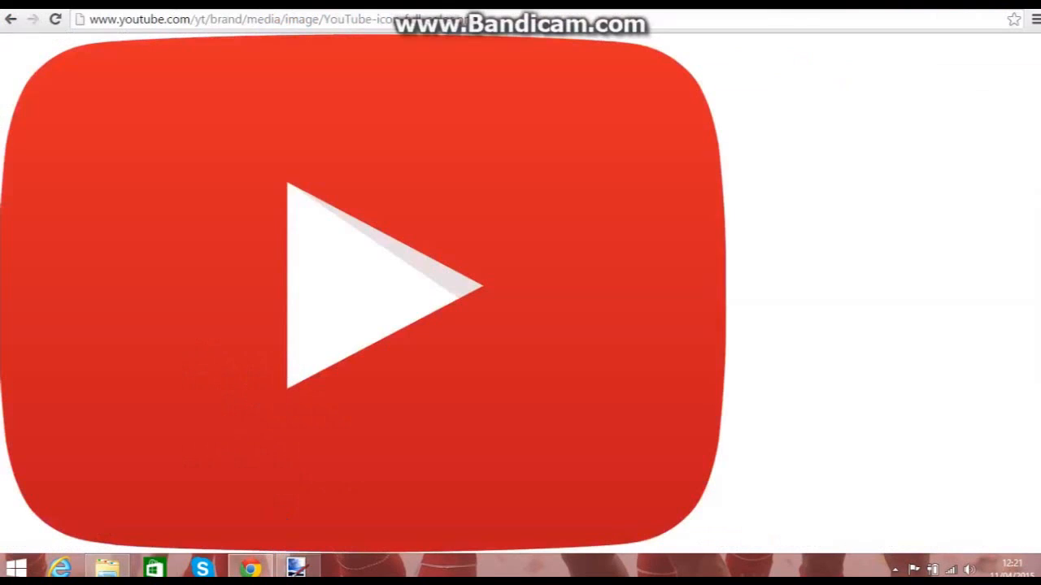
{"action": "left_click", "coordinate": [487, 20]}
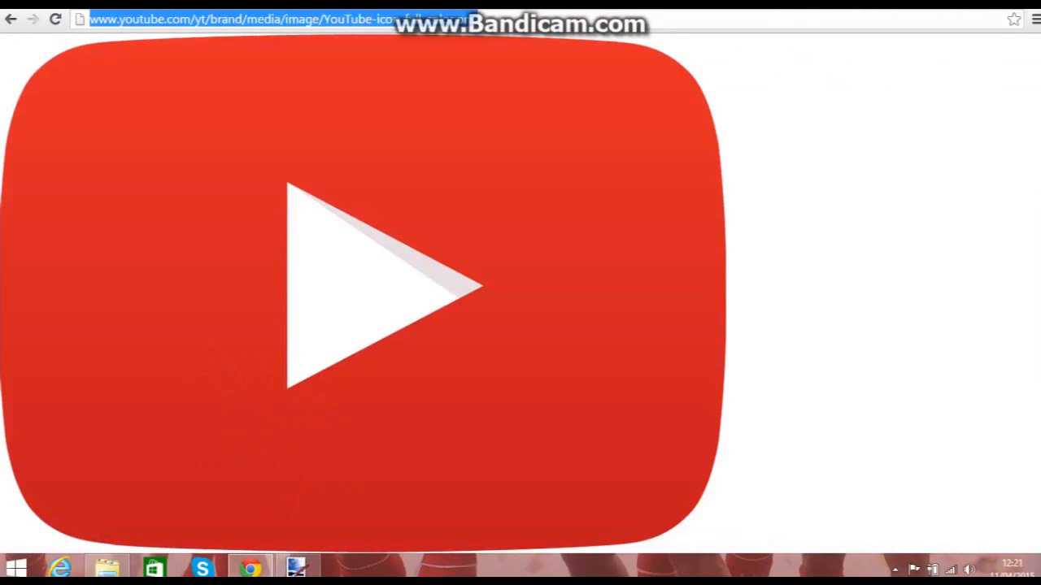
{"action": "type", "text": "explos"}
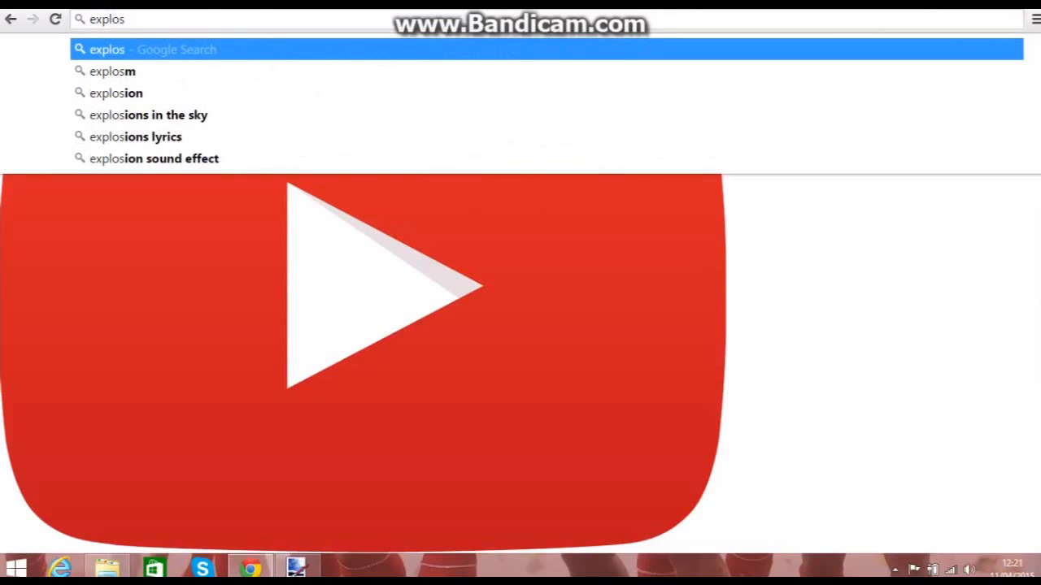
{"action": "type", "text": "ion tr"}
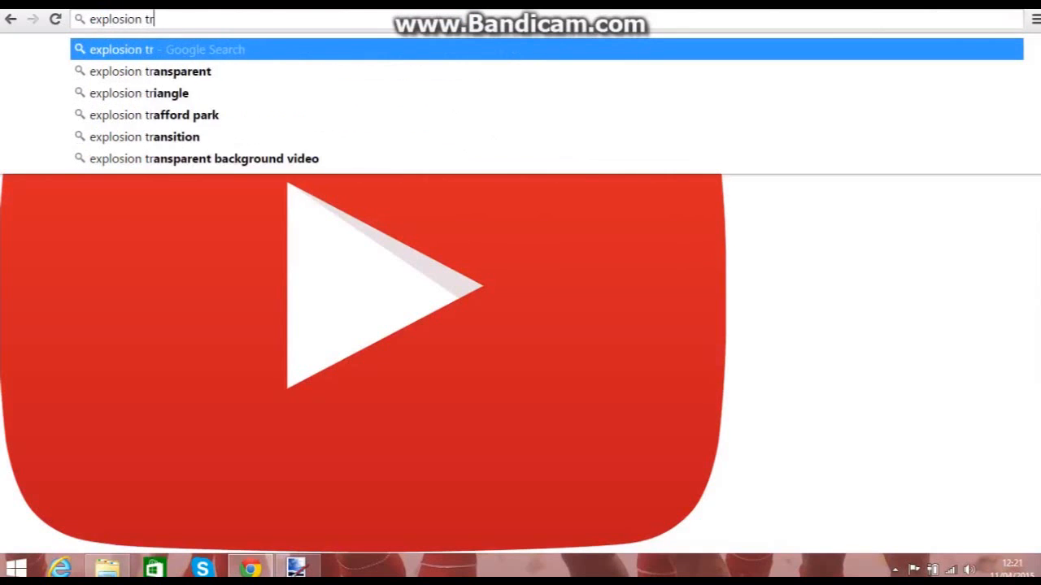
{"action": "type", "text": "a"}
{"action": "key", "text": "Down"}
{"action": "key", "text": "Return"}
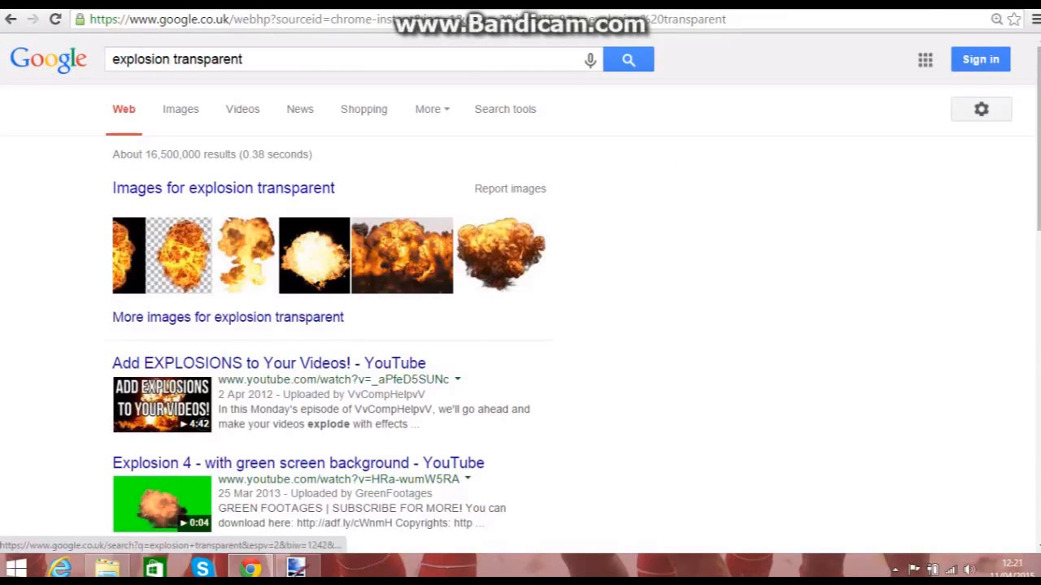
{"action": "left_click", "coordinate": [500, 255]}
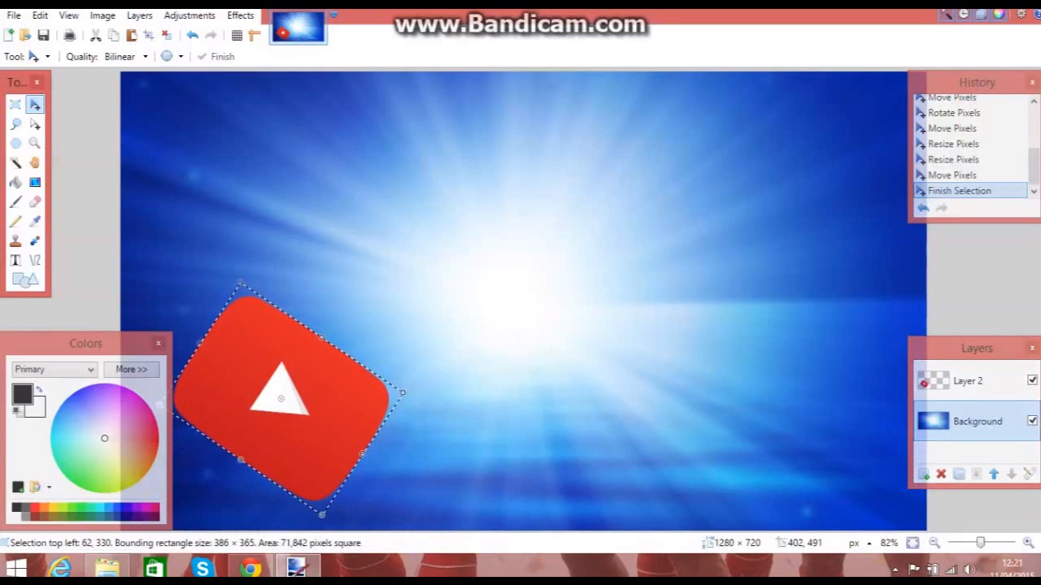
In paint.net, try pasting the explosion into a new layer above the Background at original canvas size, rotated about 35° clockwise in the lower-left corner.
{"action": "left_click", "coordinate": [924, 474]}
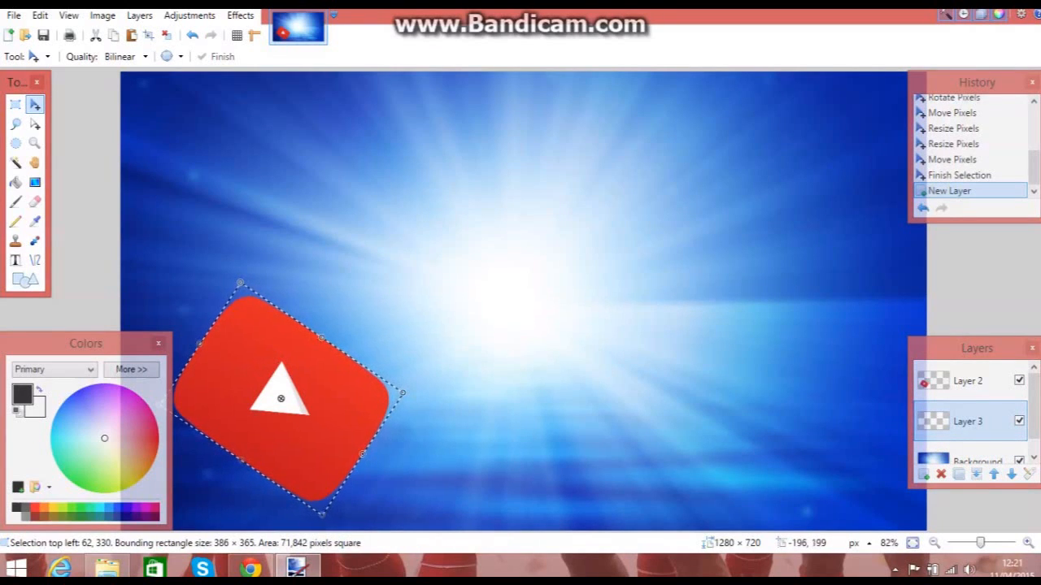
{"action": "key", "text": "ctrl+v"}
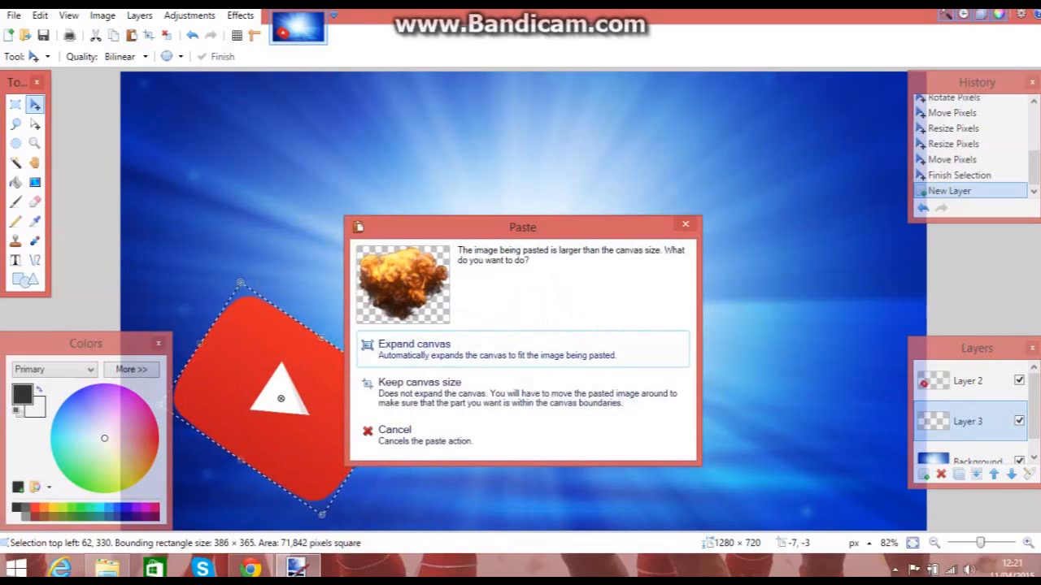
{"action": "left_click", "coordinate": [465, 385]}
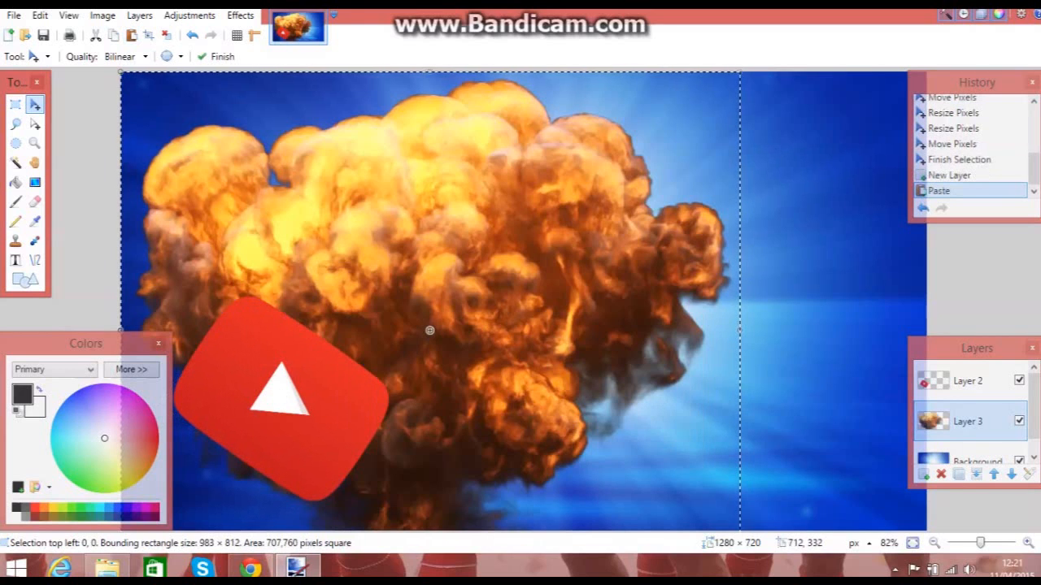
{"action": "left_click_drag", "start_coordinate": [569, 281], "coordinate": [441, 528]}
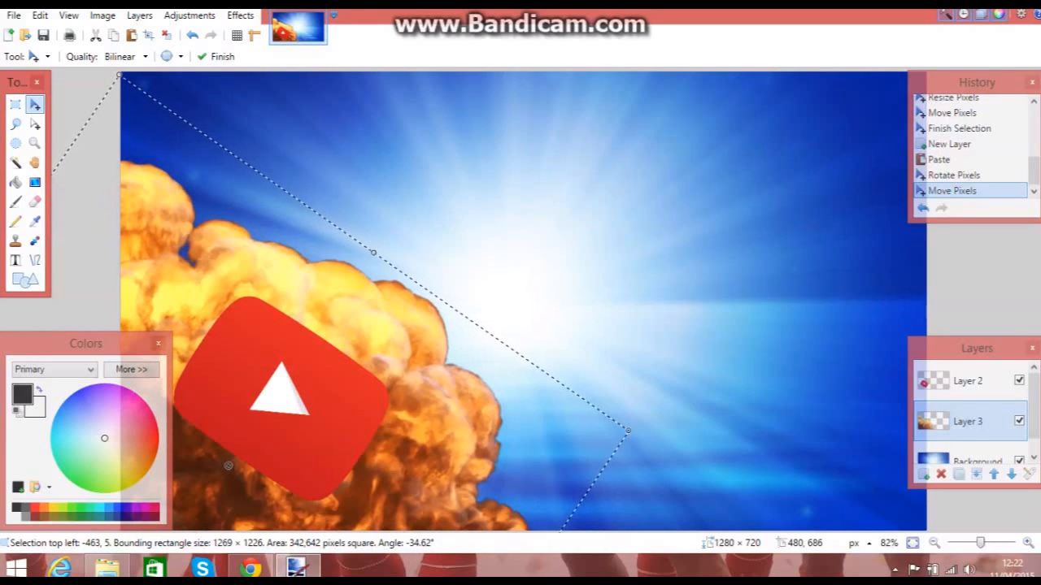
Undo the explosion's placement, paste and new layer, and shift the YouTube icon slightly down and left to about 7, 355.
{"action": "key", "text": "ctrl+z"}
{"action": "key", "text": "ctrl+z"}
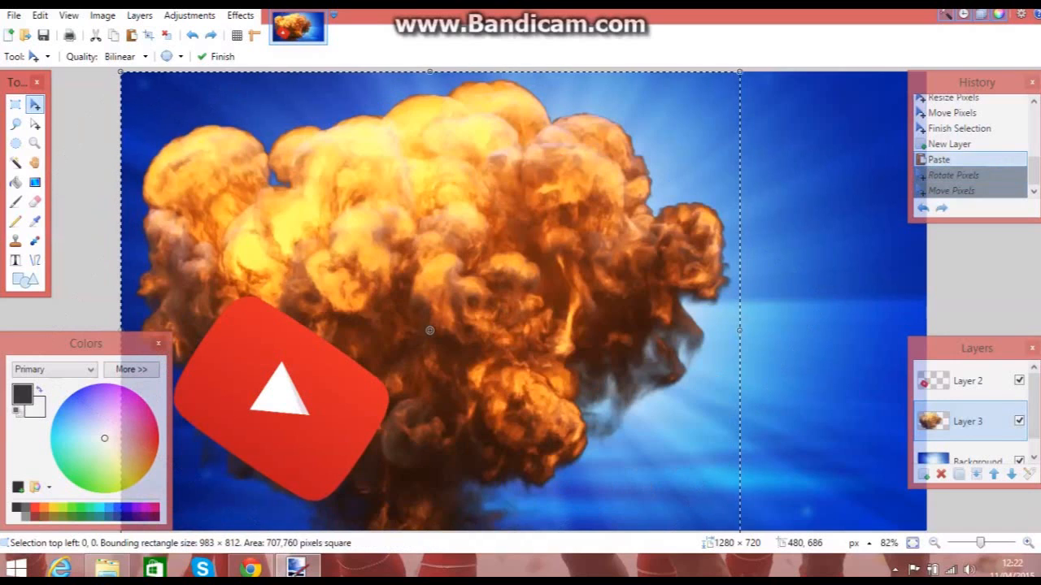
{"action": "key", "text": "ctrl+z"}
{"action": "key", "text": "ctrl+z"}
{"action": "key", "text": "ctrl+z"}
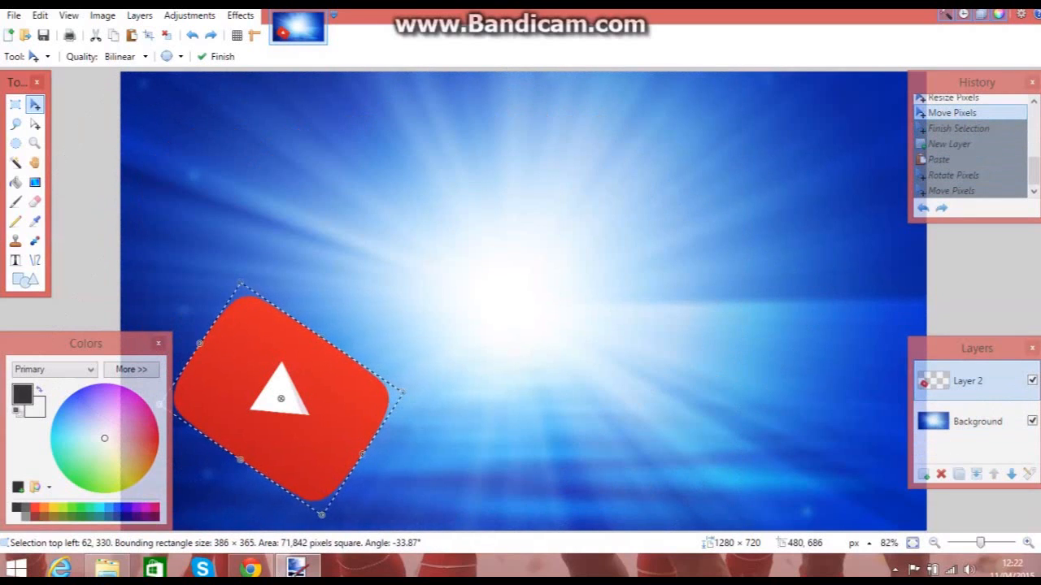
{"action": "left_click_drag", "start_coordinate": [333, 431], "coordinate": [300, 446]}
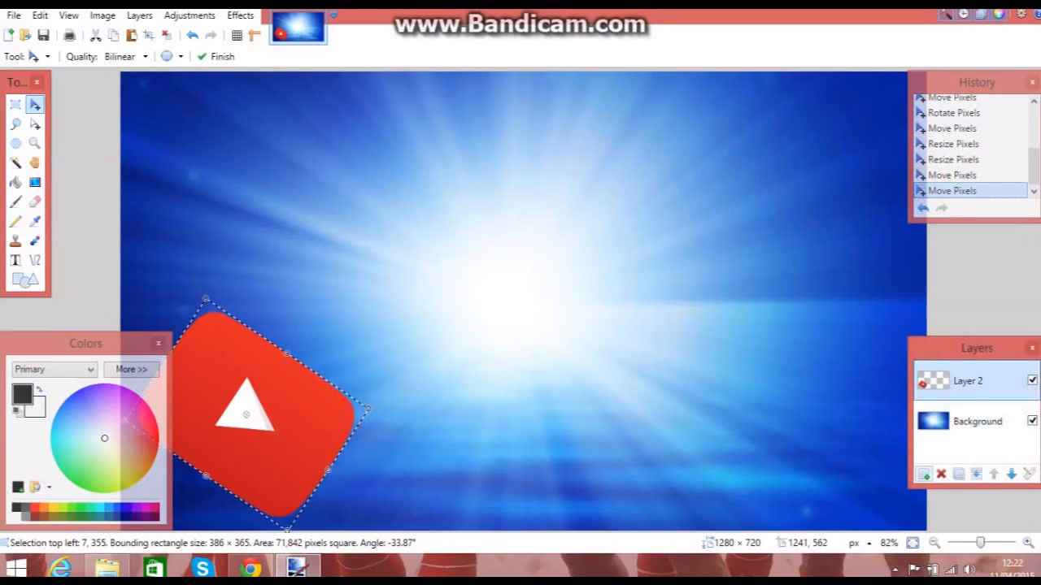
Add a new layer directly above the Background and paste the explosion image into it, keeping the canvas size.
{"action": "left_click", "coordinate": [976, 421]}
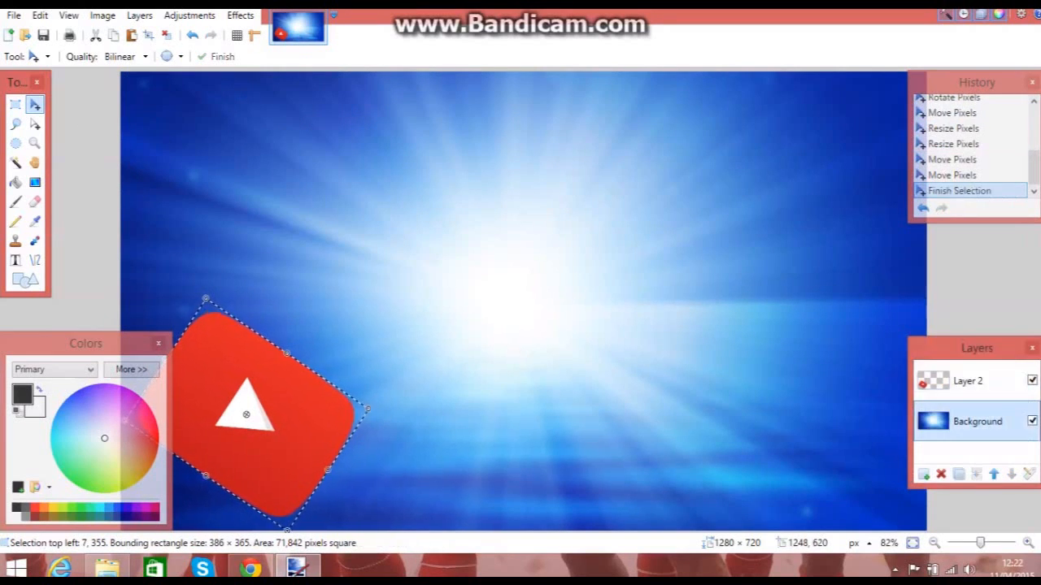
{"action": "left_click", "coordinate": [923, 474]}
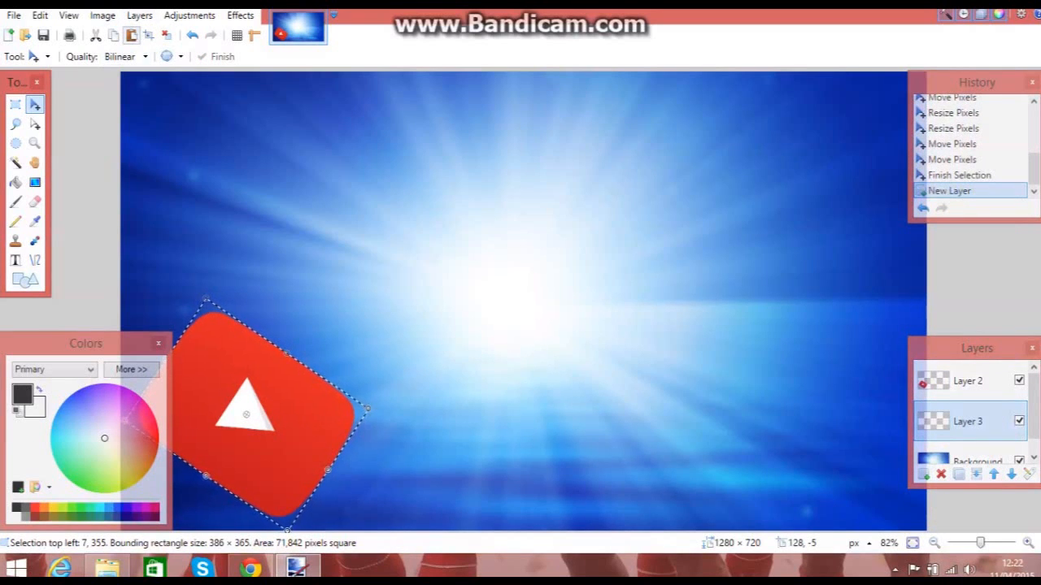
{"action": "key", "text": "ctrl+v"}
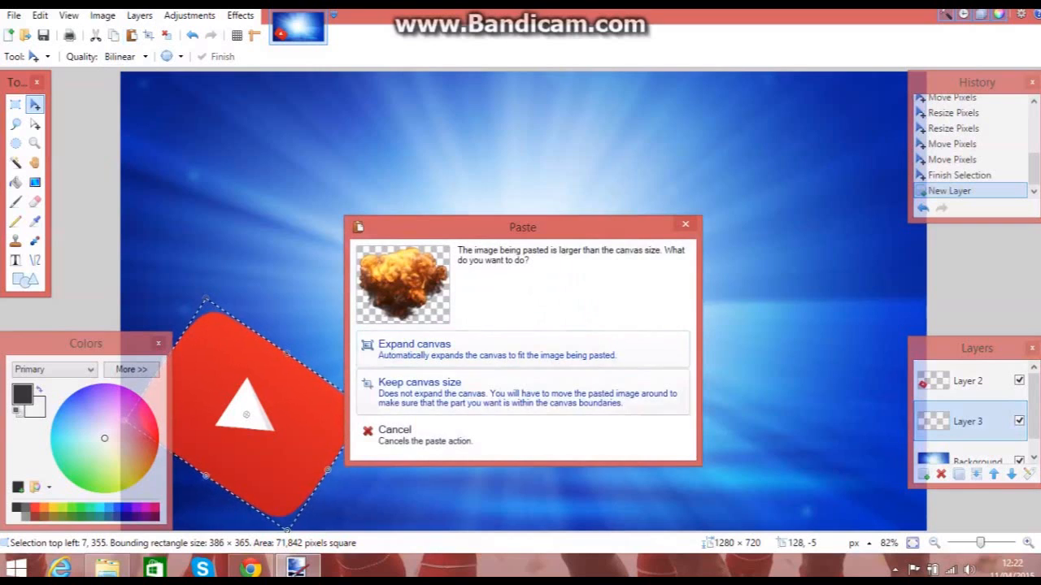
{"action": "left_click", "coordinate": [418, 386]}
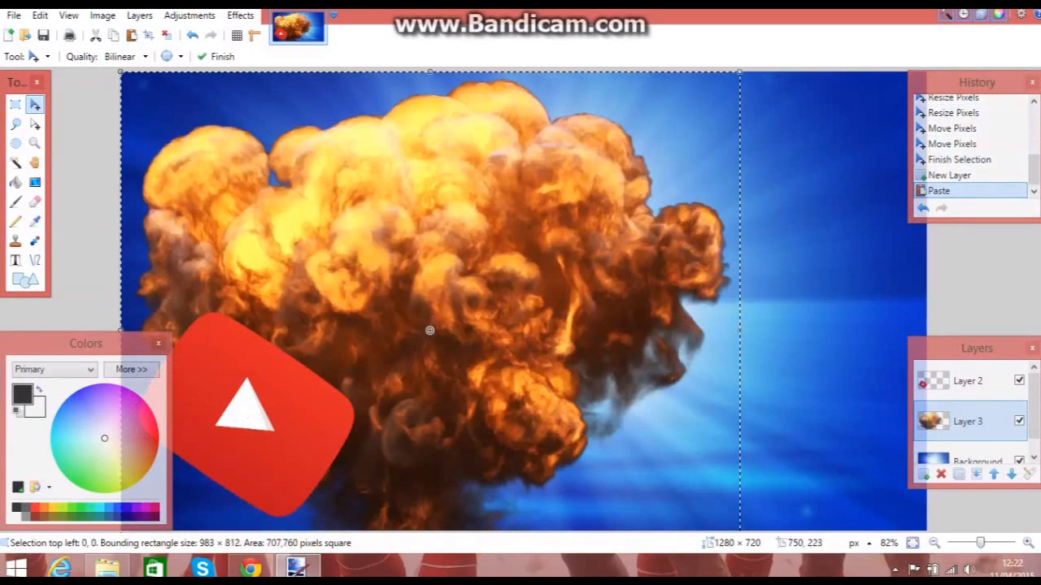
Rotate the explosion about 39° clockwise and place it in the canvas's lower-left corner behind the YouTube icon, at about -478, 56.
{"action": "left_click_drag", "start_coordinate": [593, 215], "coordinate": [381, 497]}
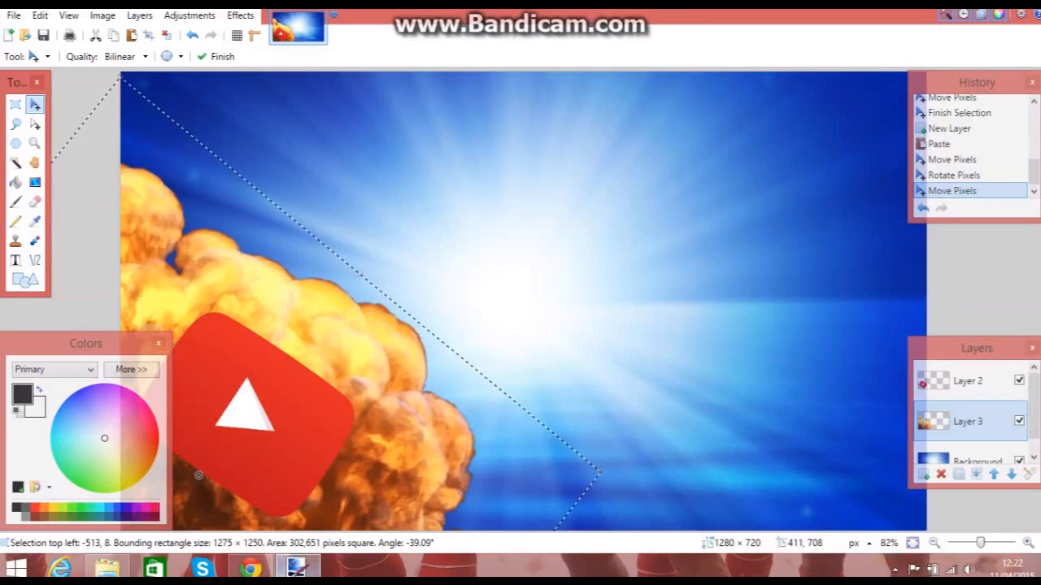
{"action": "mouse_move", "coordinate": [297, 567]}
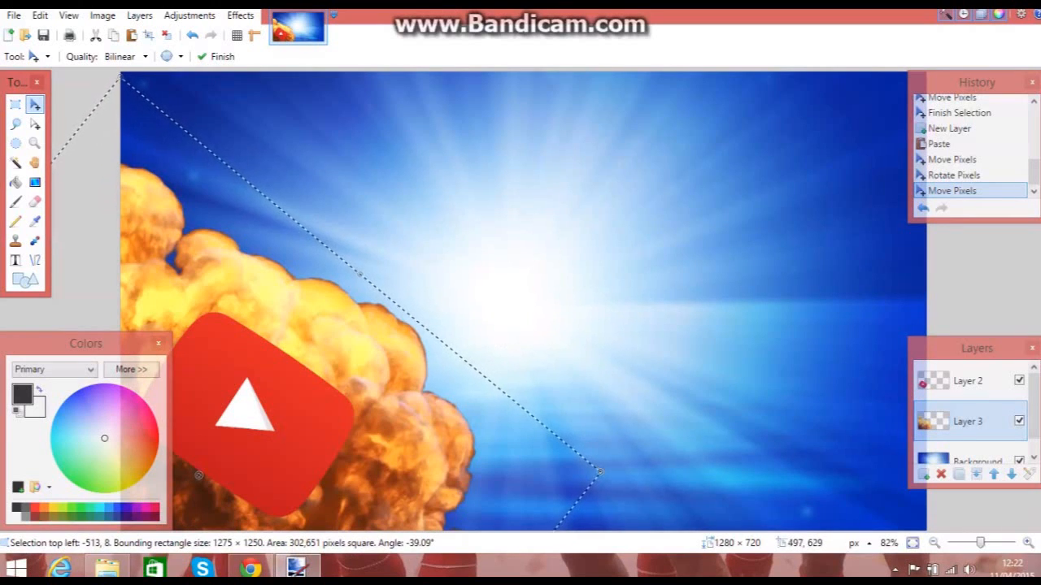
{"action": "key", "text": "Return"}
{"action": "left_click_drag", "start_coordinate": [420, 480], "coordinate": [447, 501]}
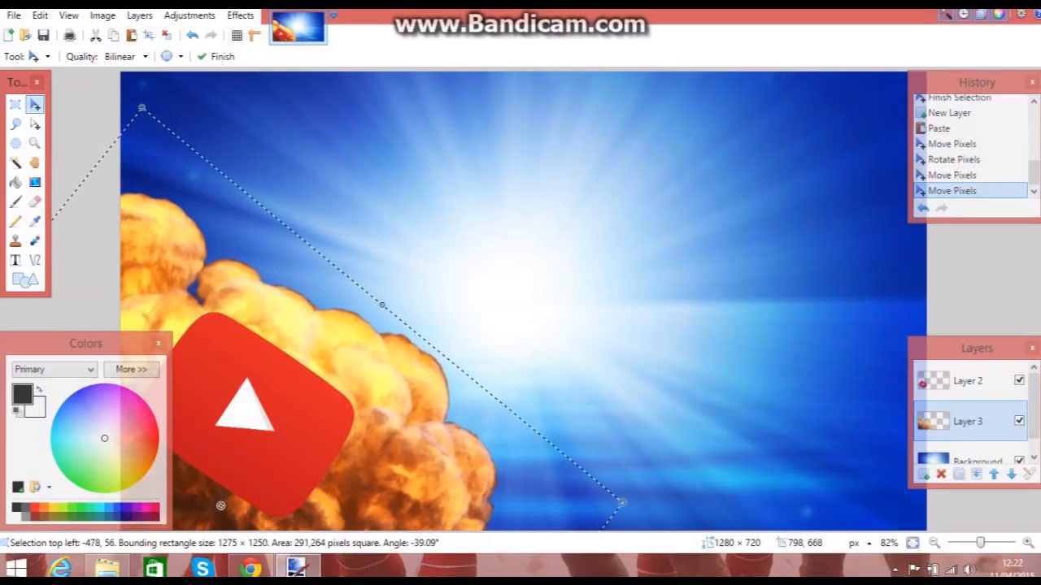
Paste a second explosion into a new layer above Layer 2, keeping the canvas size, and place it rotated about 37° counterclockwise in the lower-right corner.
{"action": "left_click", "coordinate": [967, 382]}
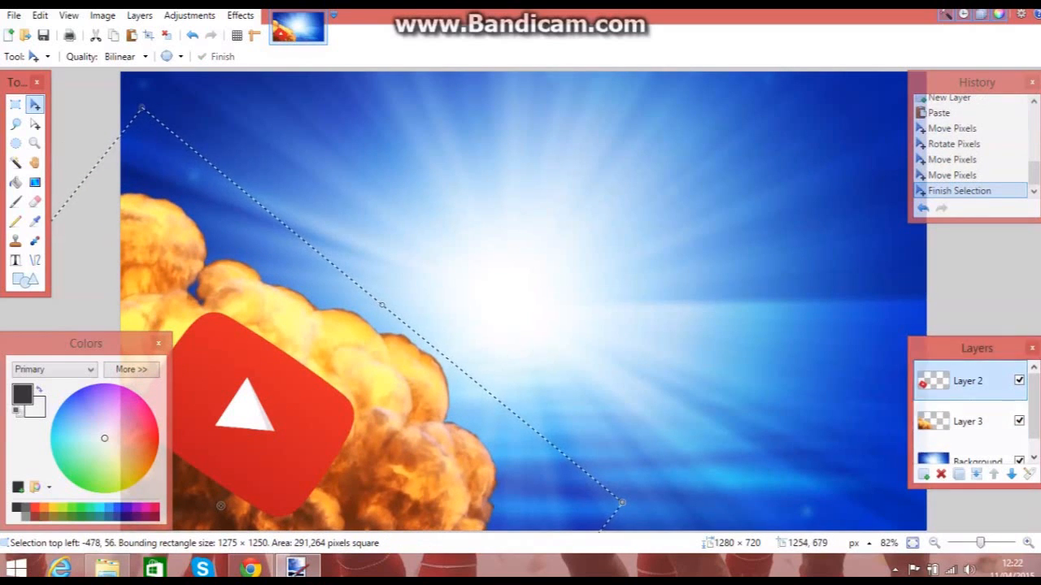
{"action": "left_click", "coordinate": [924, 475]}
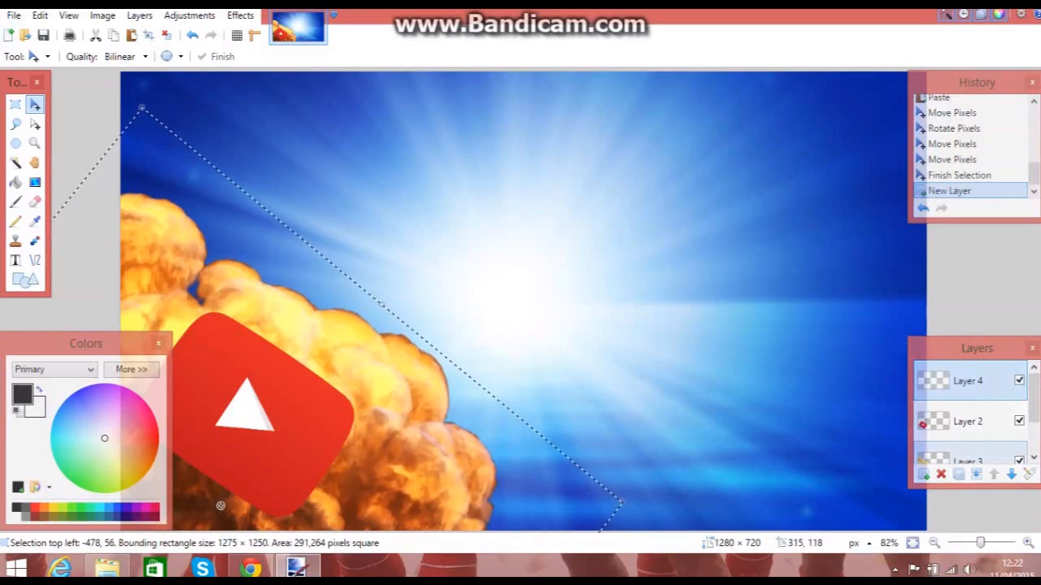
{"action": "left_click", "coordinate": [130, 35]}
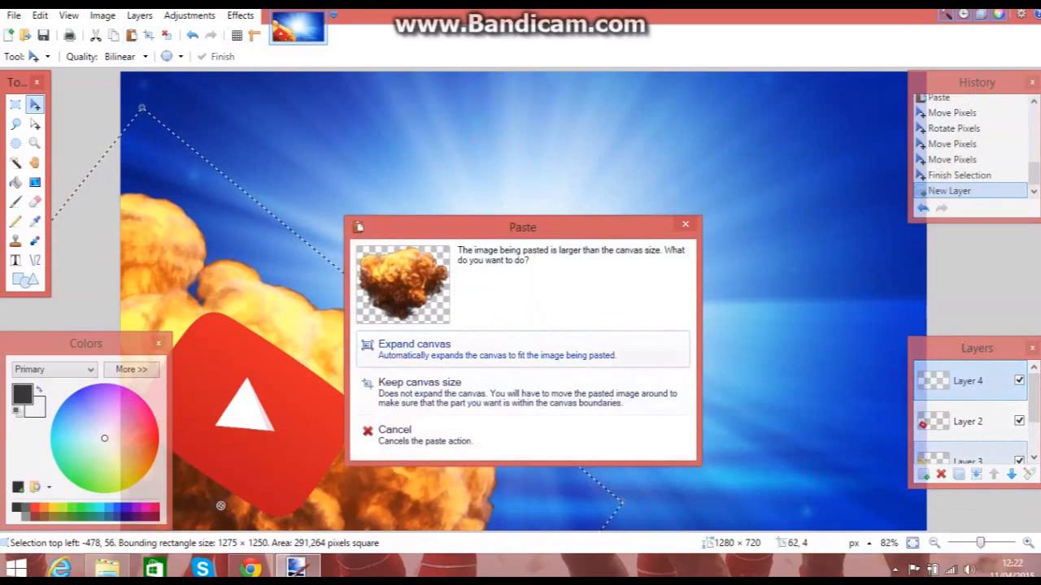
{"action": "left_click", "coordinate": [423, 392]}
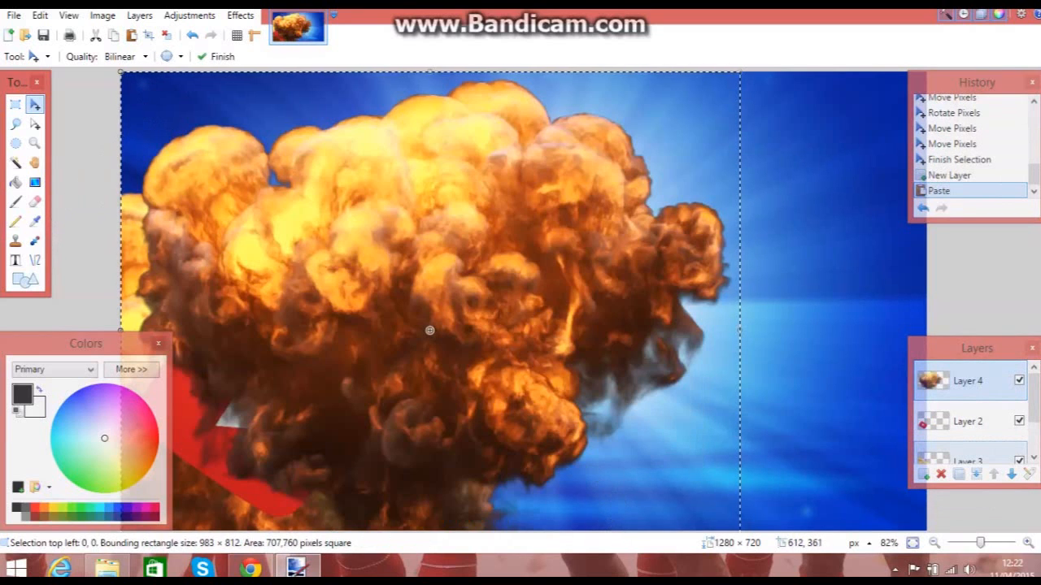
{"action": "left_click_drag", "start_coordinate": [504, 303], "coordinate": [908, 409]}
{"action": "left_click_drag", "start_coordinate": [861, 478], "coordinate": [864, 482]}
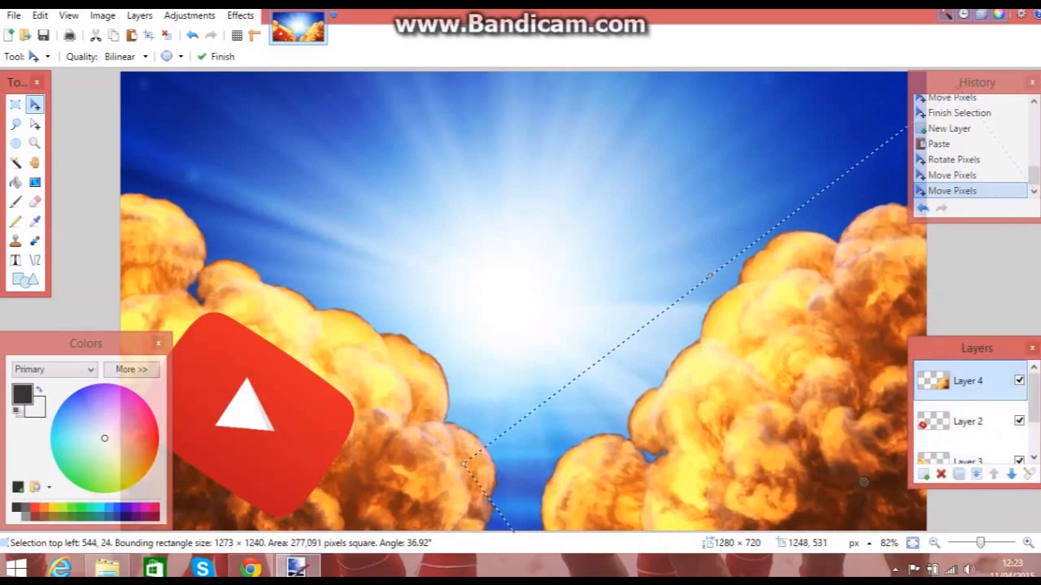
Add a new top layer and copy the How To FUT #11 image from the Pictures folder in File Explorer, leaving that window minimized.
{"action": "key", "text": "ctrl+shift+n"}
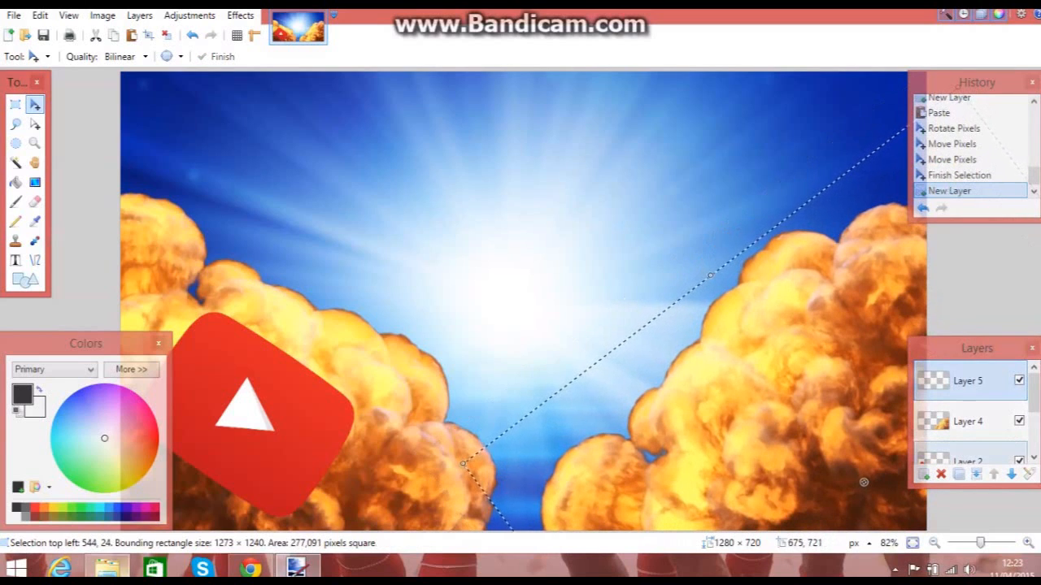
{"action": "left_click", "coordinate": [106, 567]}
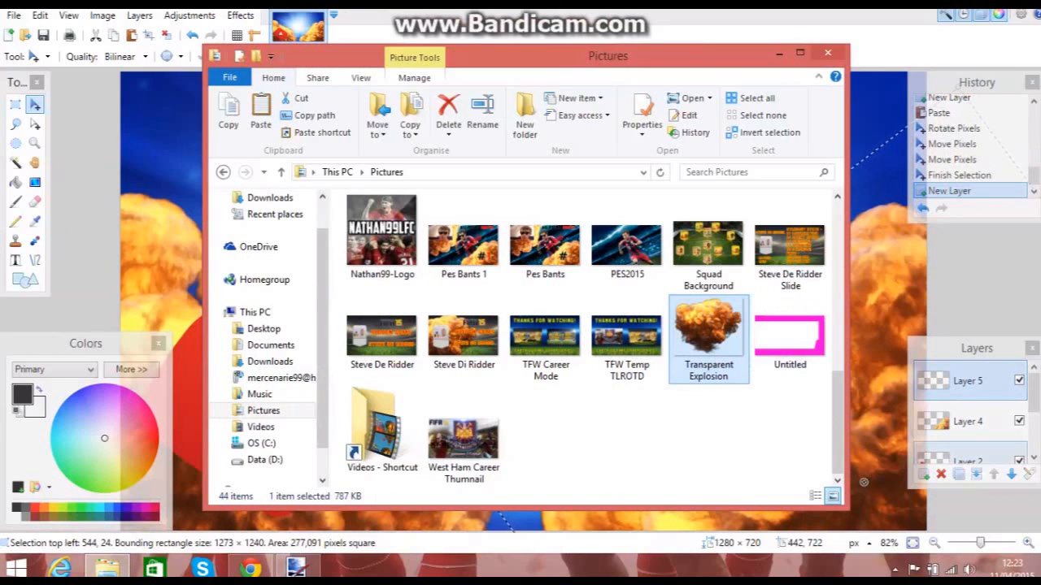
{"action": "scroll", "coordinate": [590, 338], "scroll_direction": "up", "scroll_amount": 1}
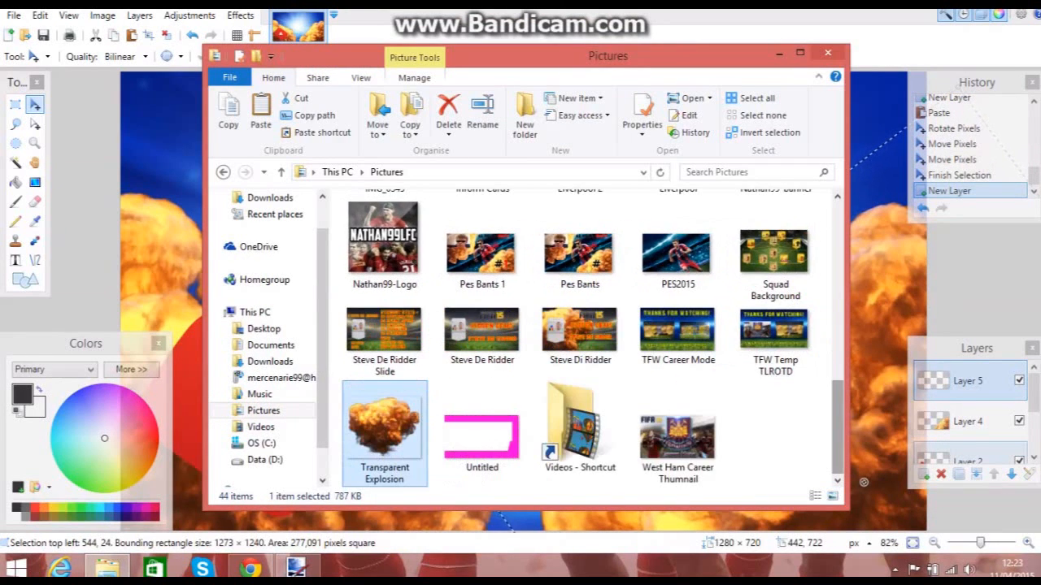
{"action": "left_click_drag", "start_coordinate": [838, 419], "coordinate": [837, 250]}
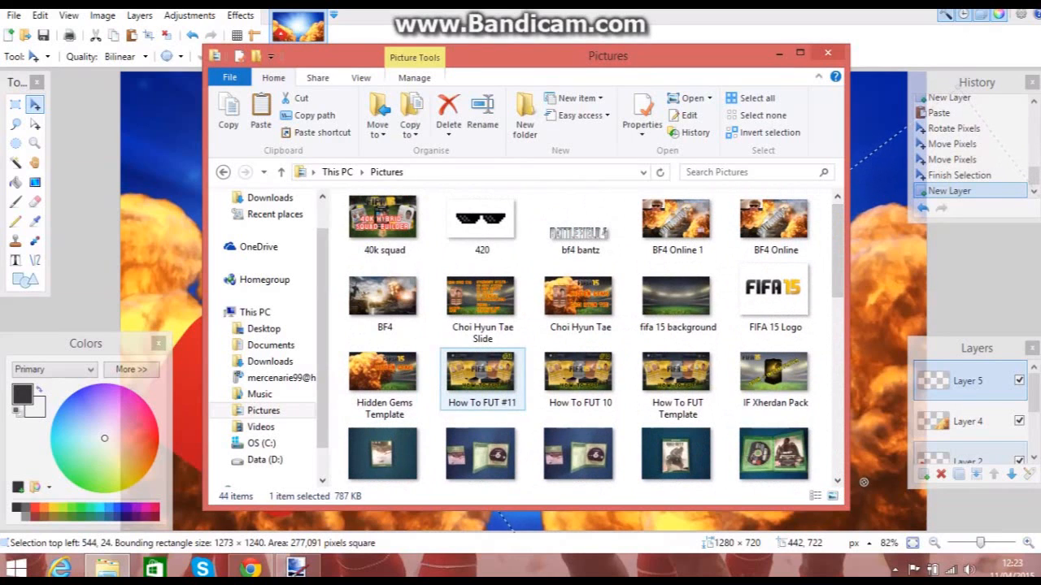
{"action": "right_click", "coordinate": [491, 379]}
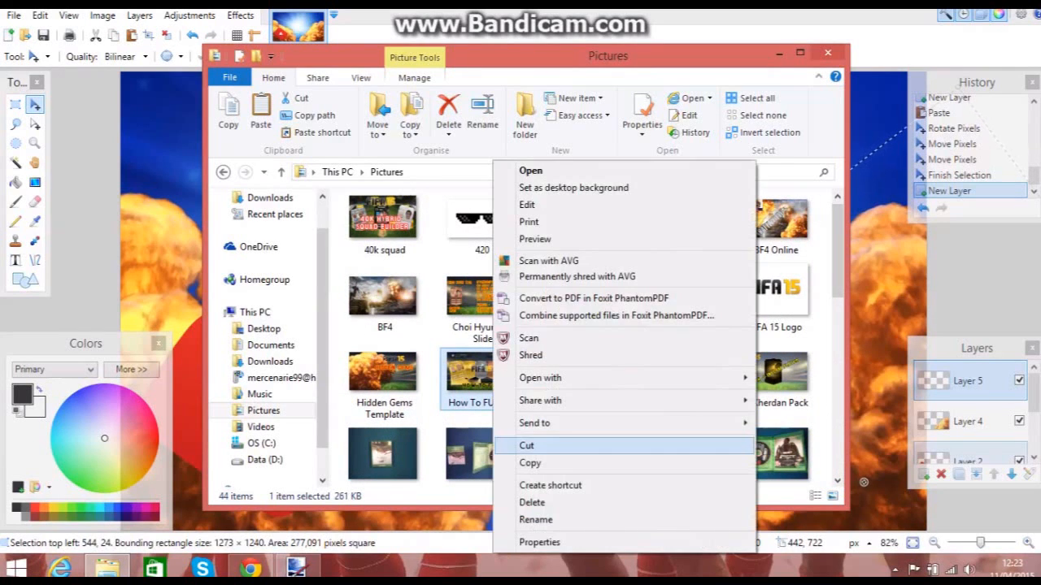
{"action": "left_click", "coordinate": [529, 463]}
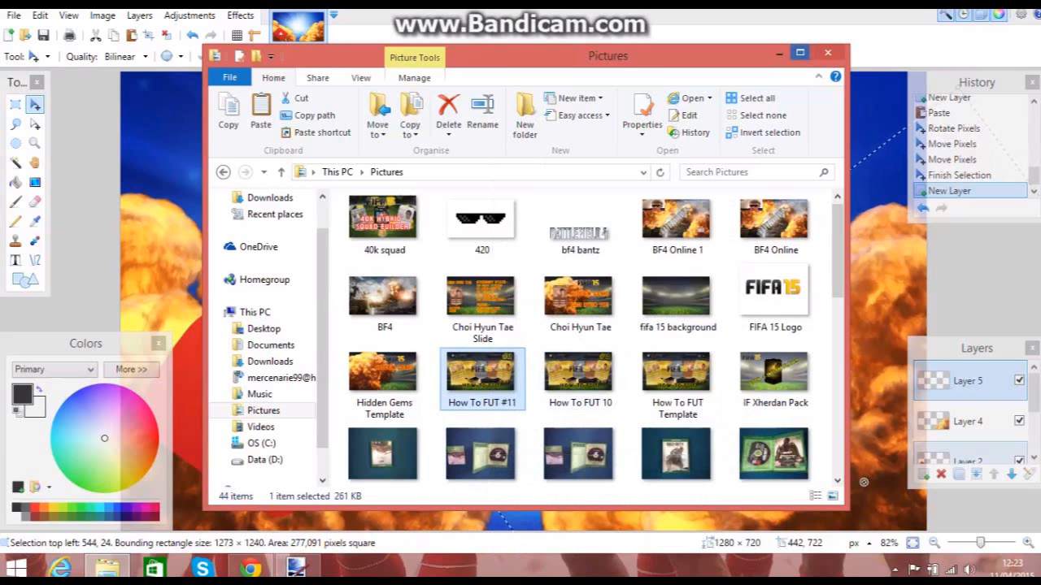
{"action": "left_click", "coordinate": [779, 54]}
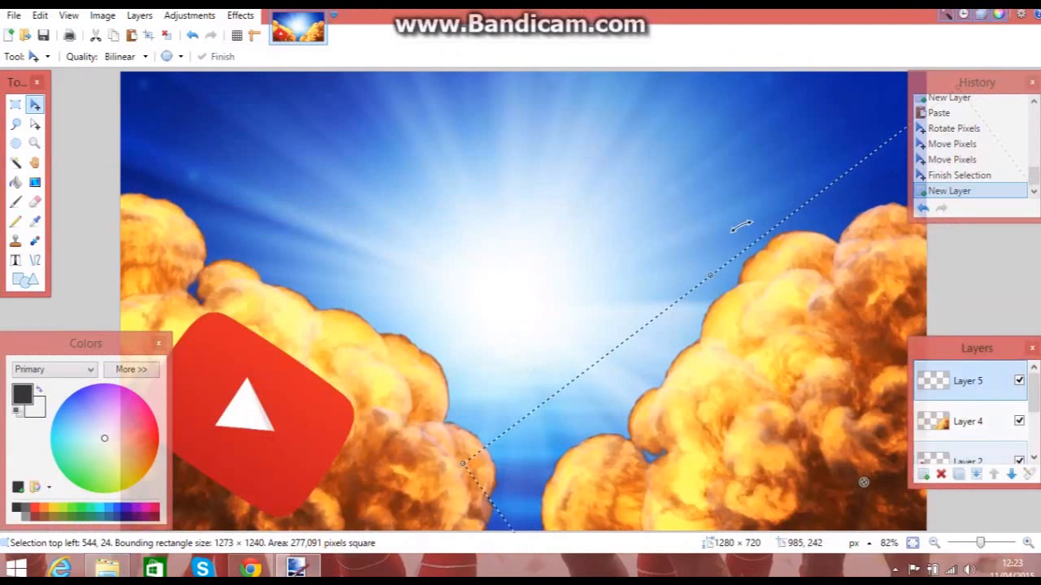
Paste the How To FUT #11 image into the new layer and shrink it to about 300 × 188 pixels over the lower-right explosion.
{"action": "key", "text": "ctrl+v"}
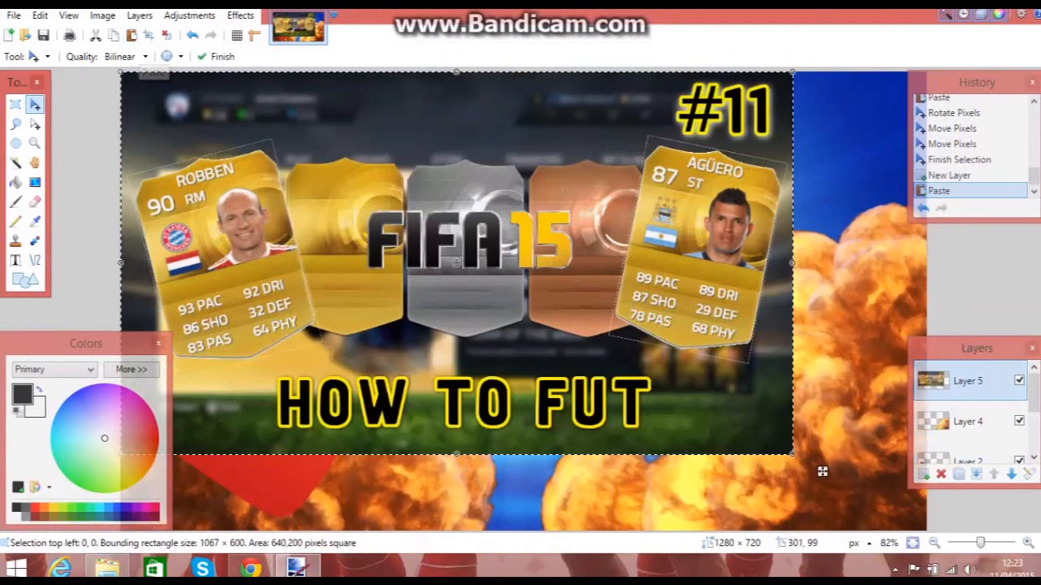
{"action": "left_click_drag", "start_coordinate": [822, 471], "coordinate": [921, 507]}
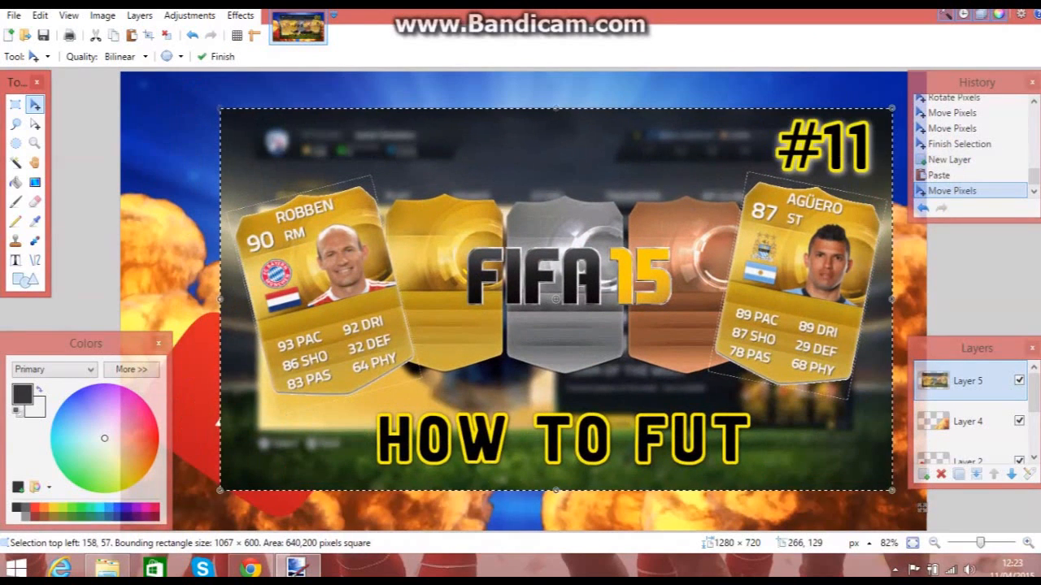
{"action": "left_click_drag", "start_coordinate": [220, 109], "coordinate": [701, 378]}
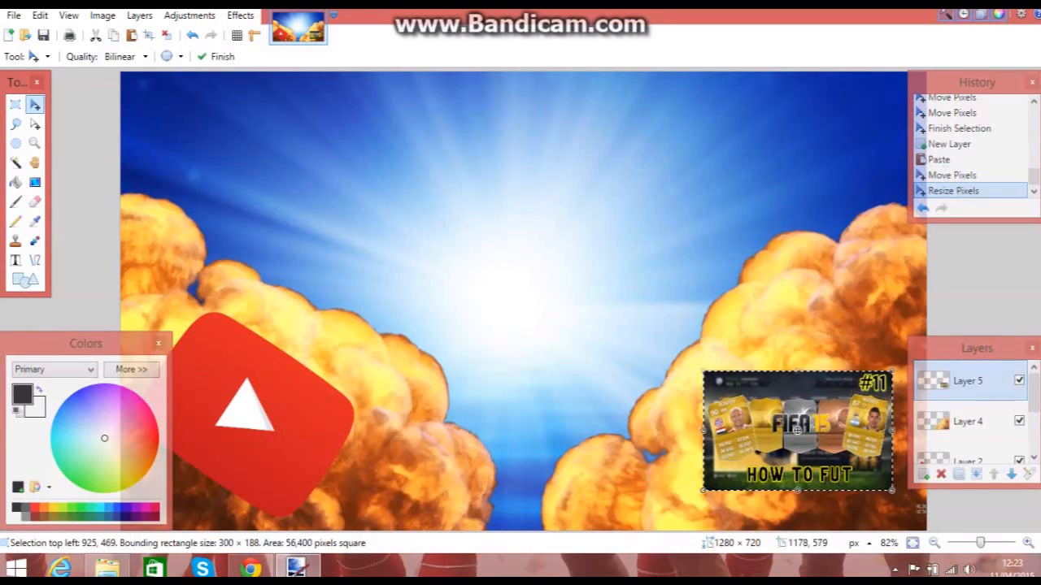
Rotate the How To FUT #11 image about 35° counterclockwise and place it over the lower-right explosion at about 908, 388.
{"action": "left_click_drag", "start_coordinate": [920, 508], "coordinate": [943, 424]}
{"action": "mouse_move", "coordinate": [866, 428]}
{"action": "left_mouse_down"}
{"action": "mouse_move", "coordinate": [870, 410]}
{"action": "mouse_move", "coordinate": [865, 417]}
{"action": "left_mouse_up"}
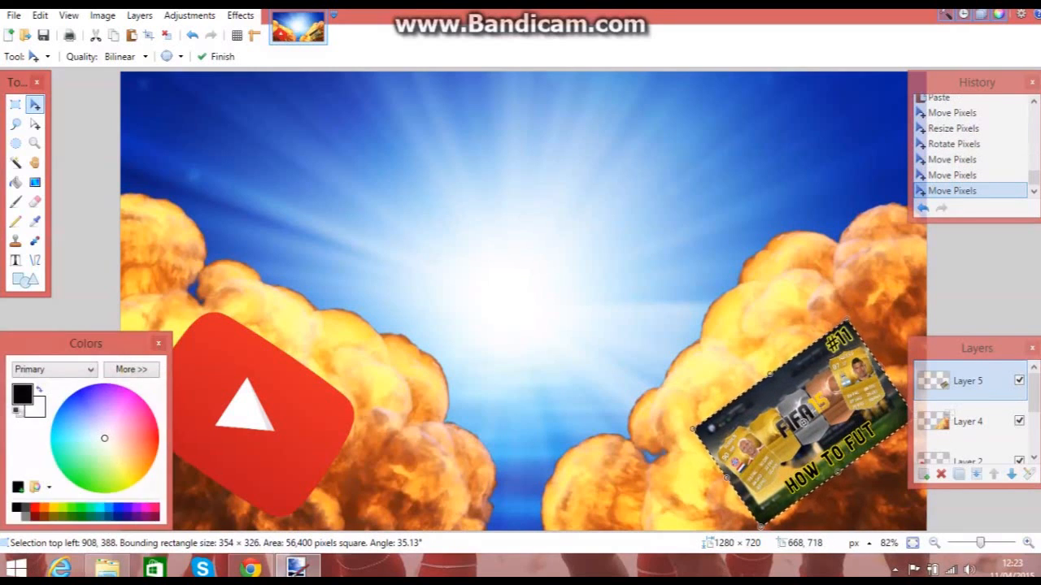
View the How To FUT #11 and BF4 Online 1 images from the Pictures folder in File Explorer, leaving that window minimized.
{"action": "left_click", "coordinate": [107, 567]}
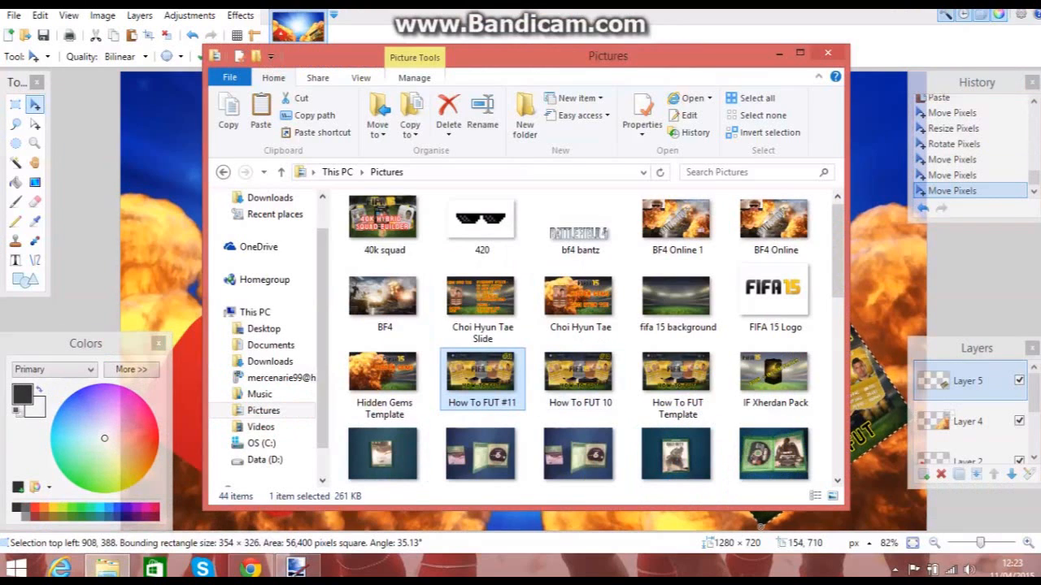
{"action": "key", "text": "Return"}
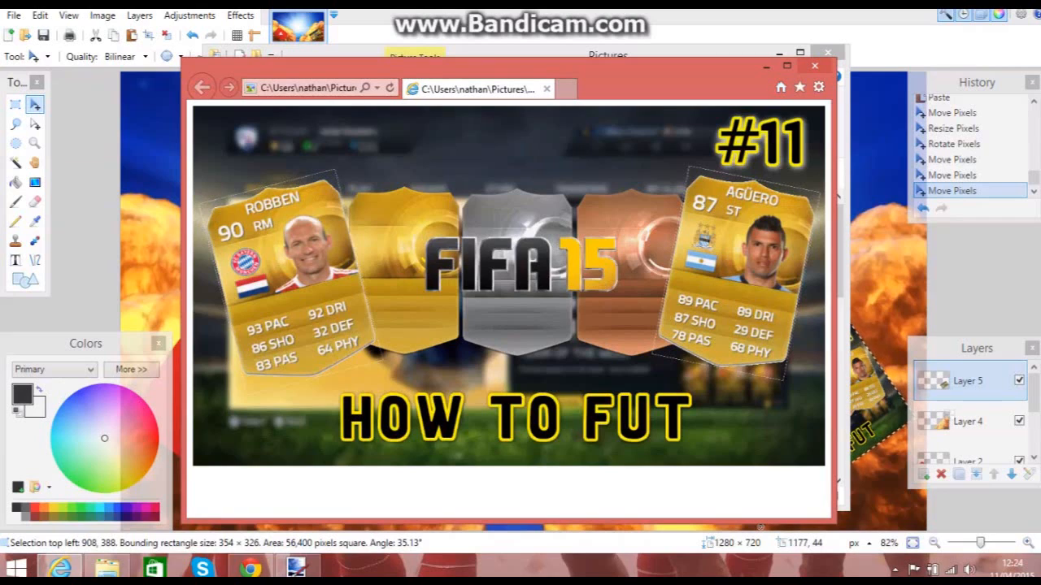
{"action": "left_click", "coordinate": [815, 66]}
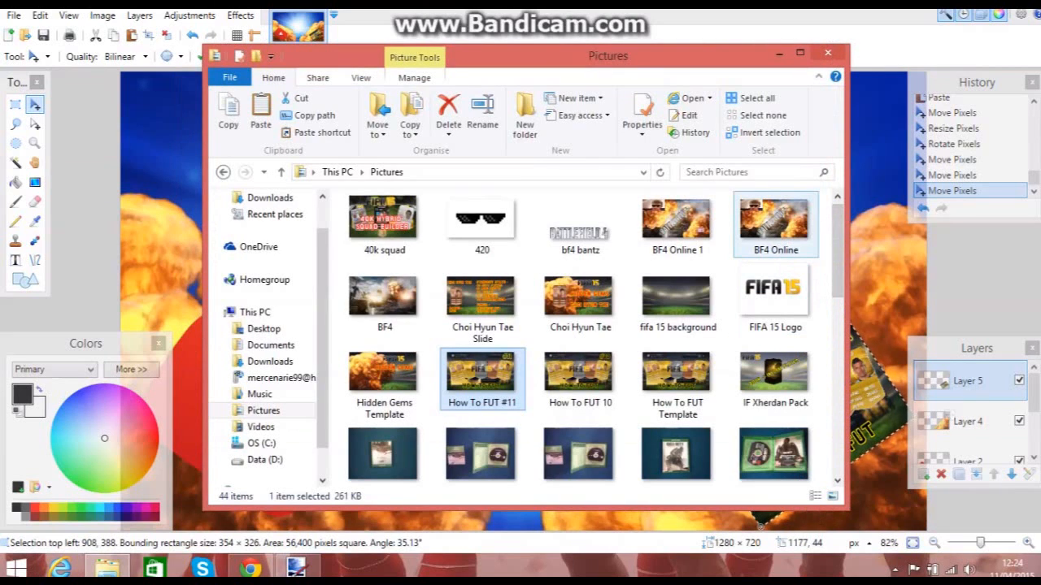
{"action": "double_click", "coordinate": [677, 224]}
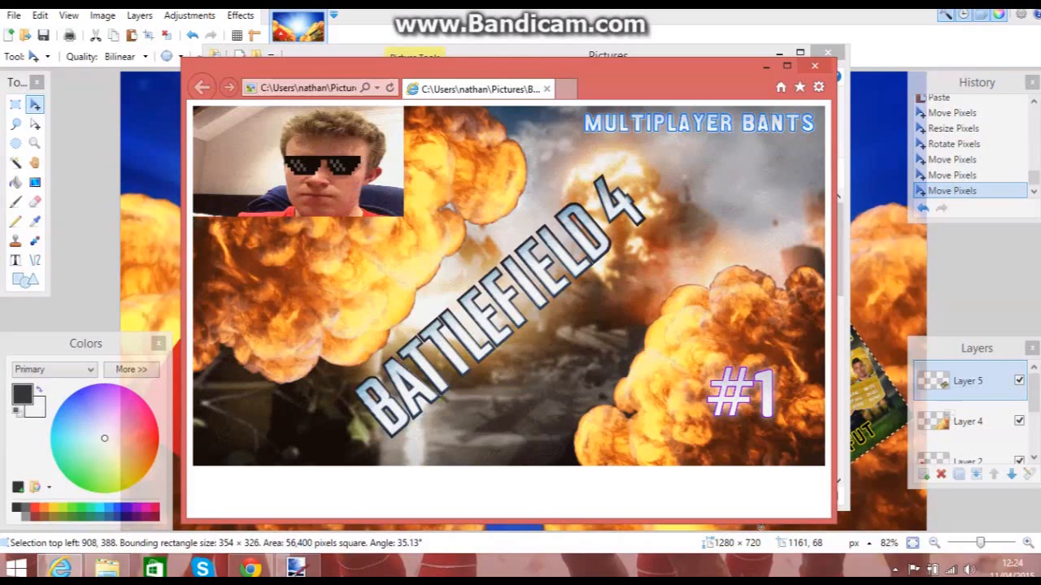
{"action": "key", "text": "alt+F4"}
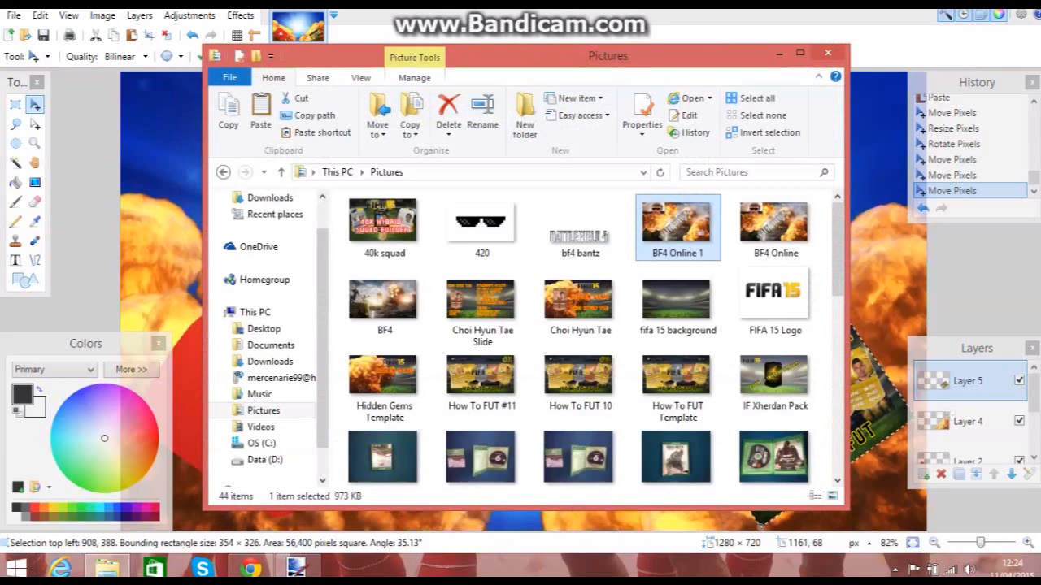
{"action": "left_click", "coordinate": [779, 54]}
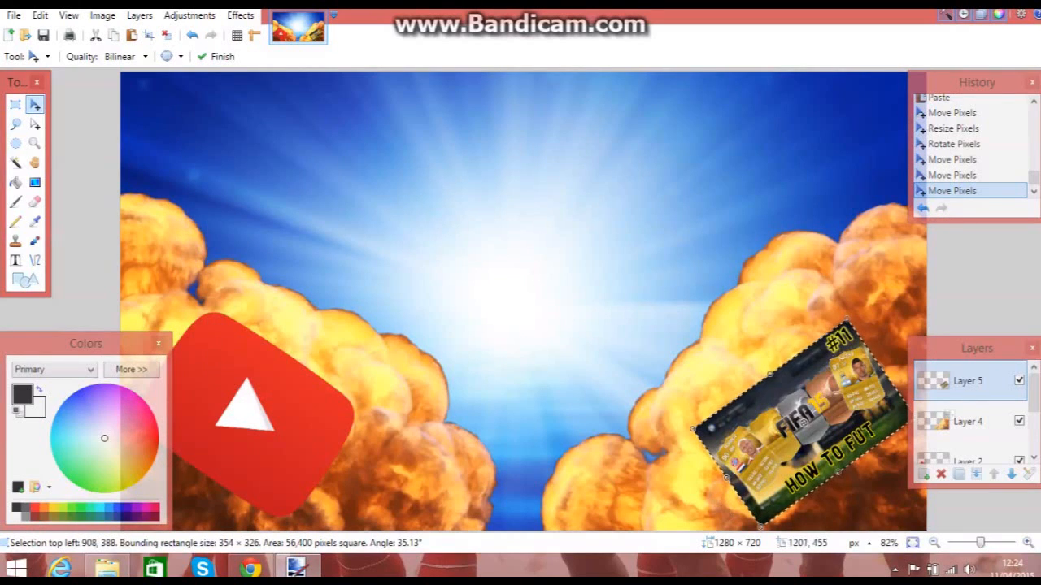
Add a new layer above the How To FUT #11 image and open the Cool Text logo design page in Chrome.
{"action": "key", "text": "ctrl+shift+n"}
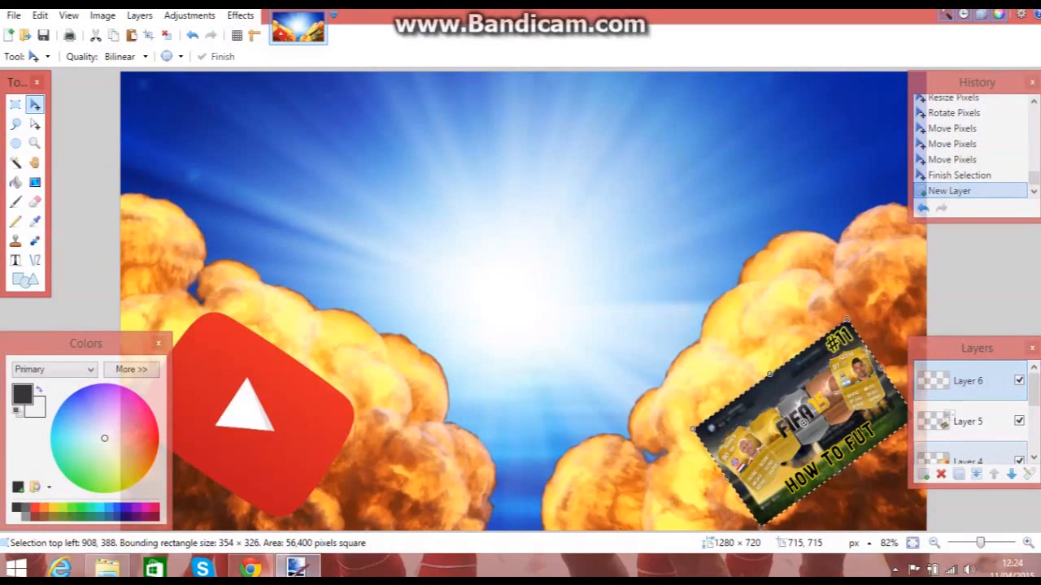
{"action": "left_click", "coordinate": [258, 567]}
{"action": "key", "text": "ctrl+l"}
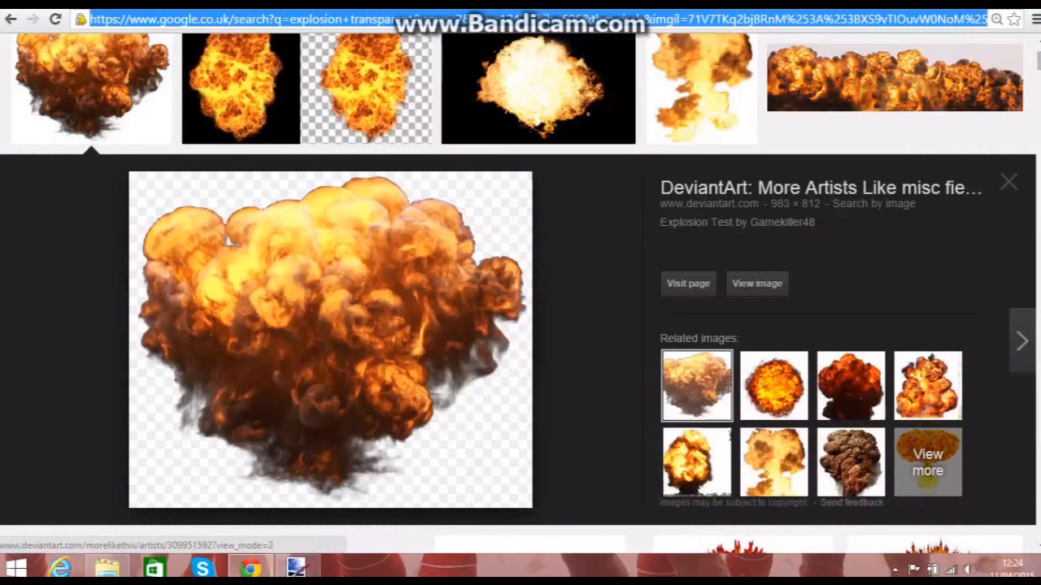
{"action": "type", "text": "c"}
{"action": "key", "text": "Return"}
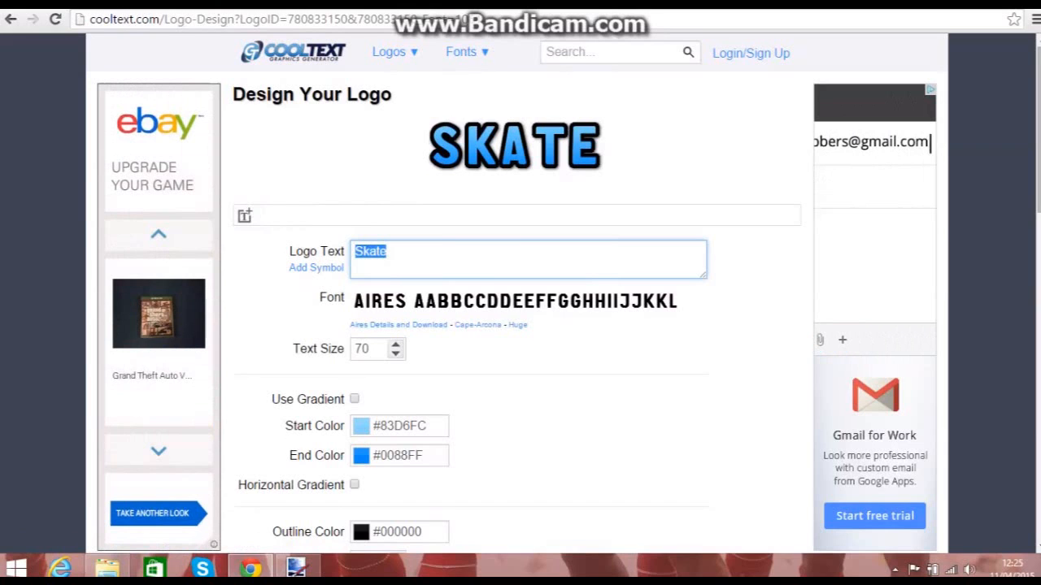
Examine the fonts offered for the logo, then return to the logo design page at default zoom, keeping the Aires font.
{"action": "left_click", "coordinate": [561, 303]}
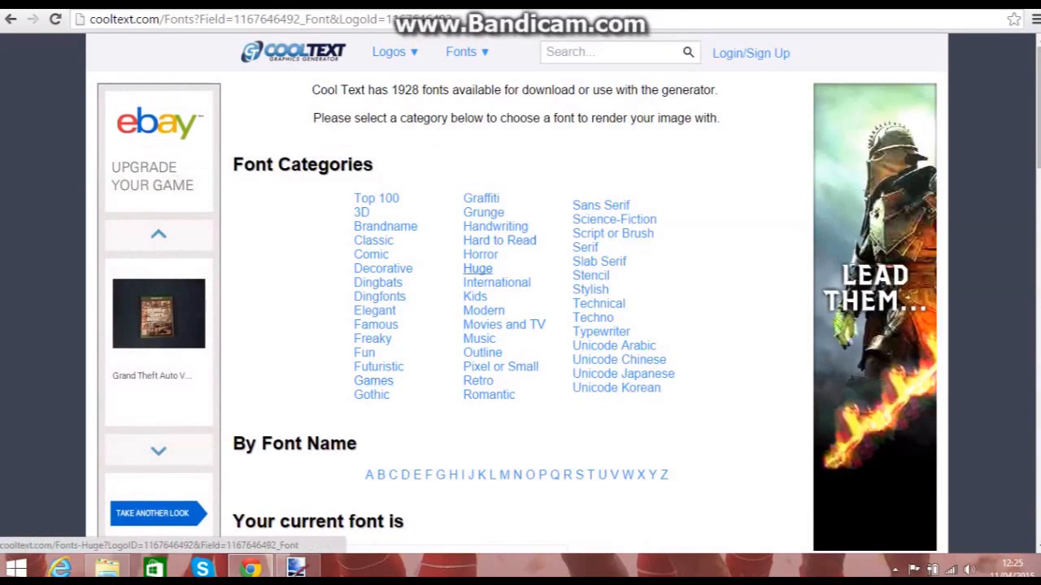
{"action": "scroll", "coordinate": [606, 350], "scroll_direction": "down", "scroll_amount": 10}
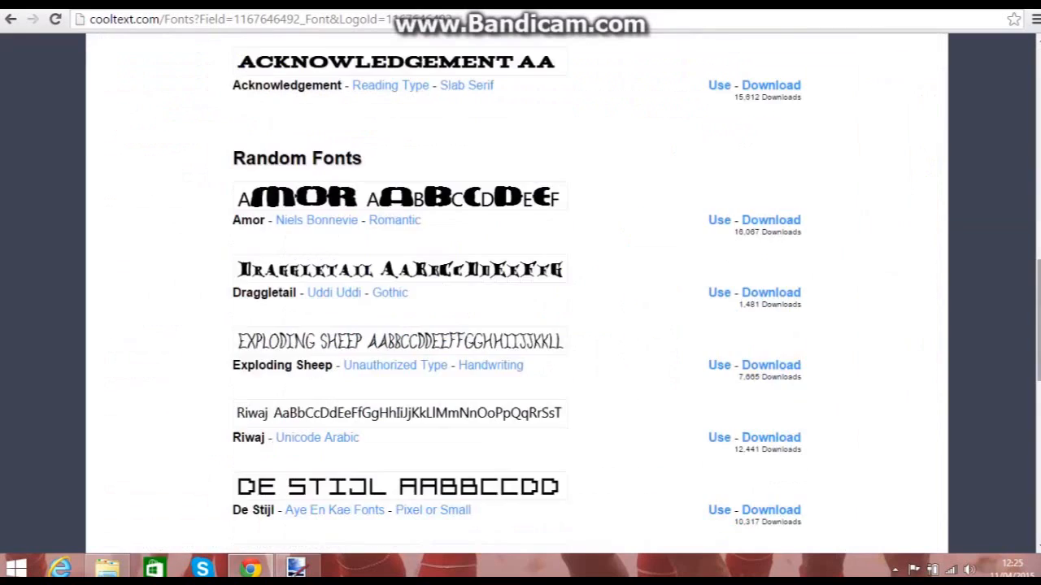
{"action": "scroll", "coordinate": [337, 465], "scroll_direction": "up", "scroll_amount": 5}
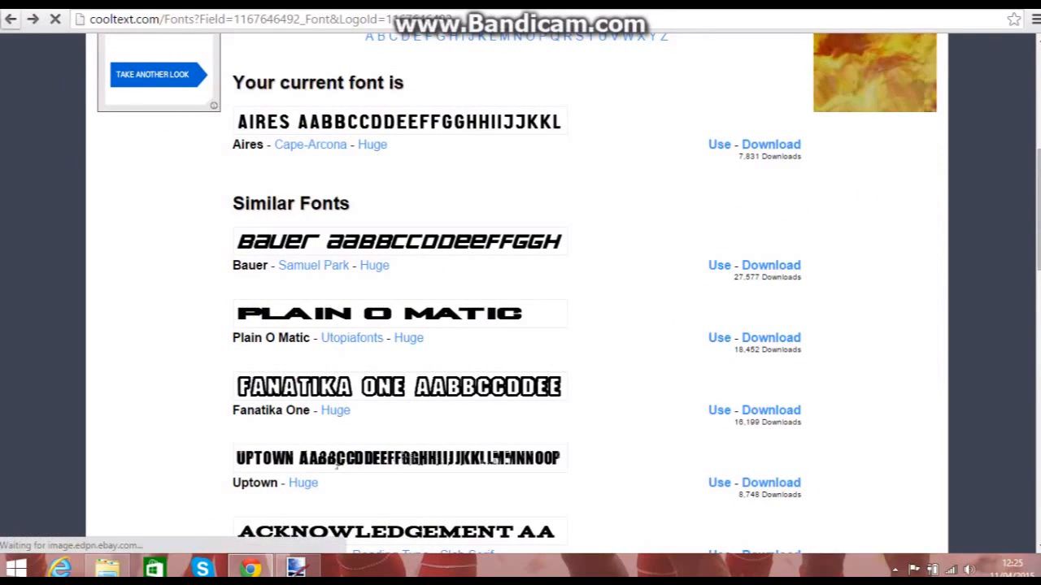
{"action": "key", "text": "alt+Left"}
{"action": "scroll", "coordinate": [333, 456], "scroll_direction": "down", "scroll_amount": 1}
{"action": "scroll", "coordinate": [334, 457], "scroll_direction": "up", "scroll_amount": 2}
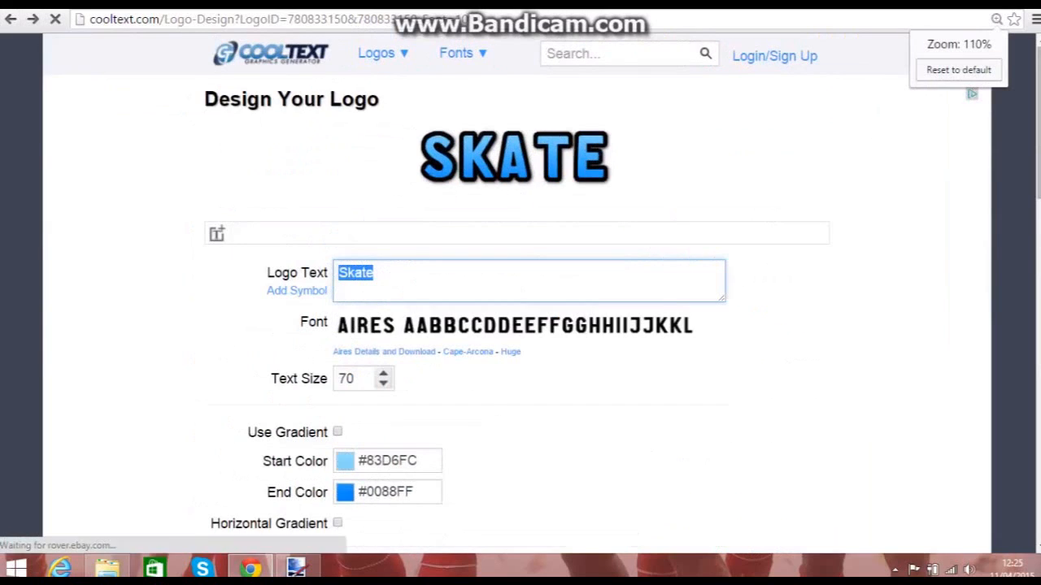
{"action": "left_click", "coordinate": [959, 70]}
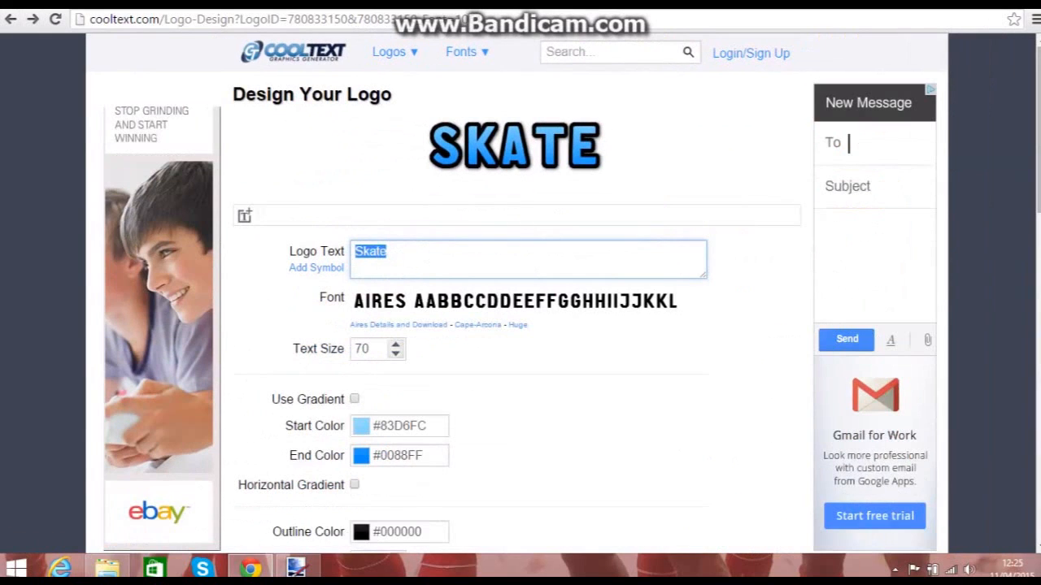
Replace the logo text with the lines "How To Make", "Good Youtube" and "Thum".
{"action": "key", "text": "BackSpace"}
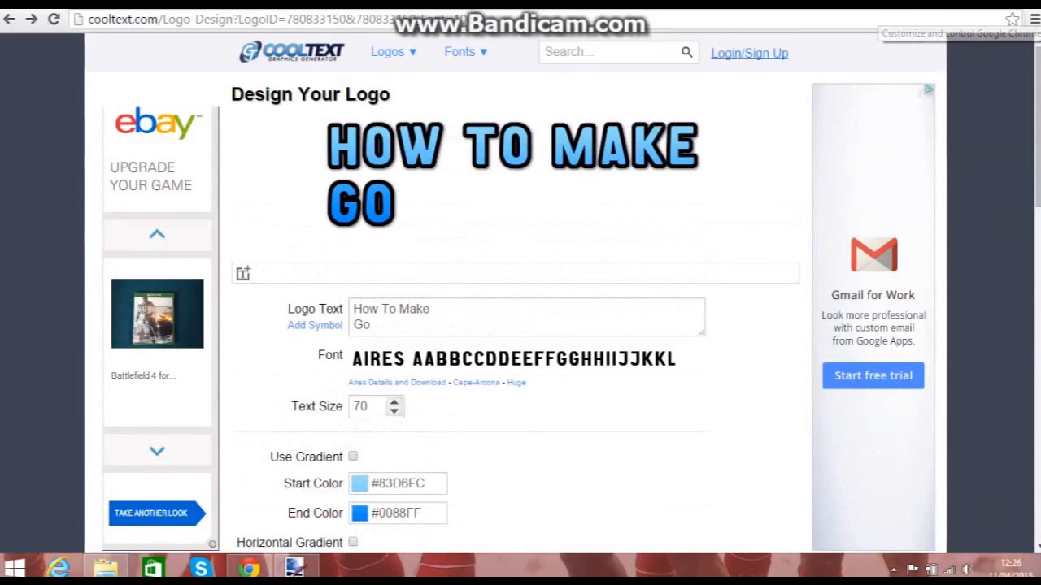
{"action": "left_click", "coordinate": [370, 324]}
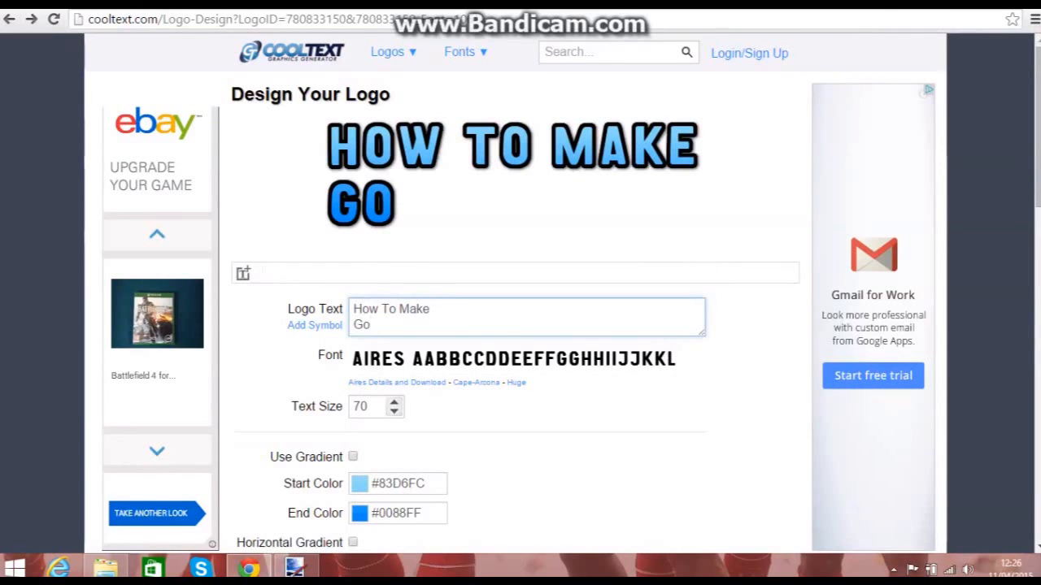
{"action": "type", "text": "od Youtub"}
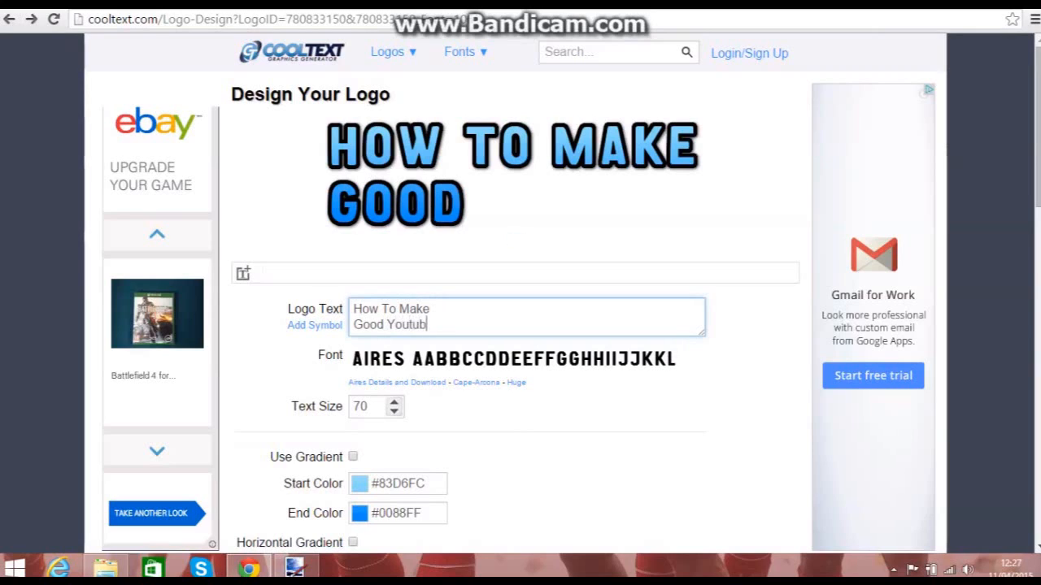
{"action": "type", "text": "e"}
{"action": "key", "text": "Return"}
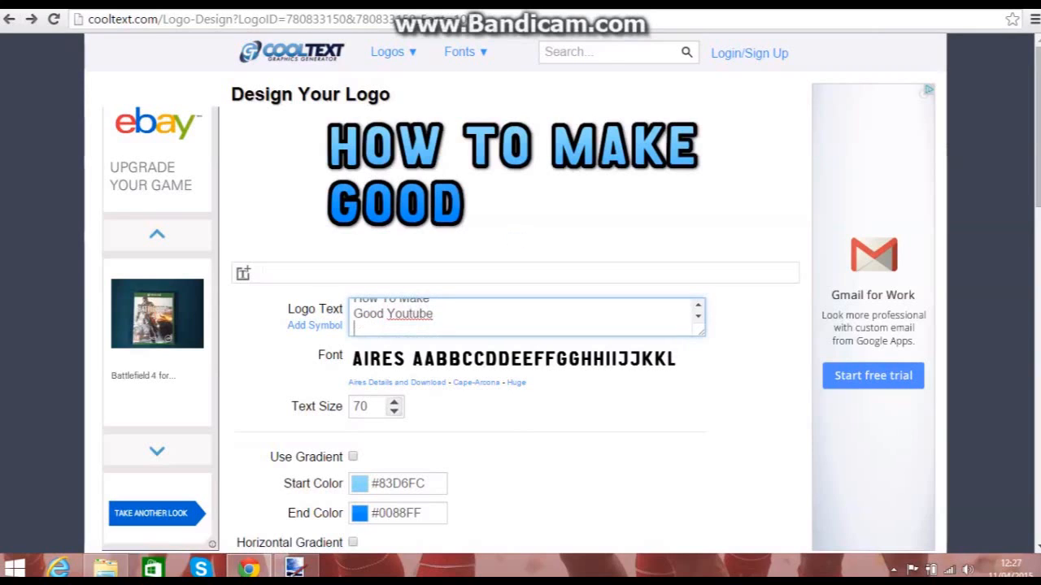
{"action": "type", "text": "Thum"}
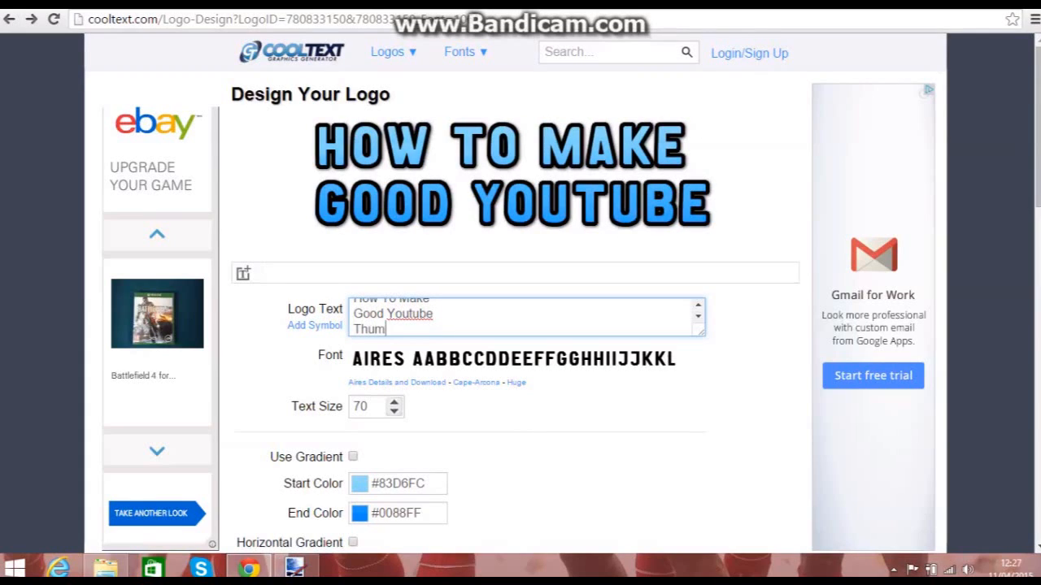